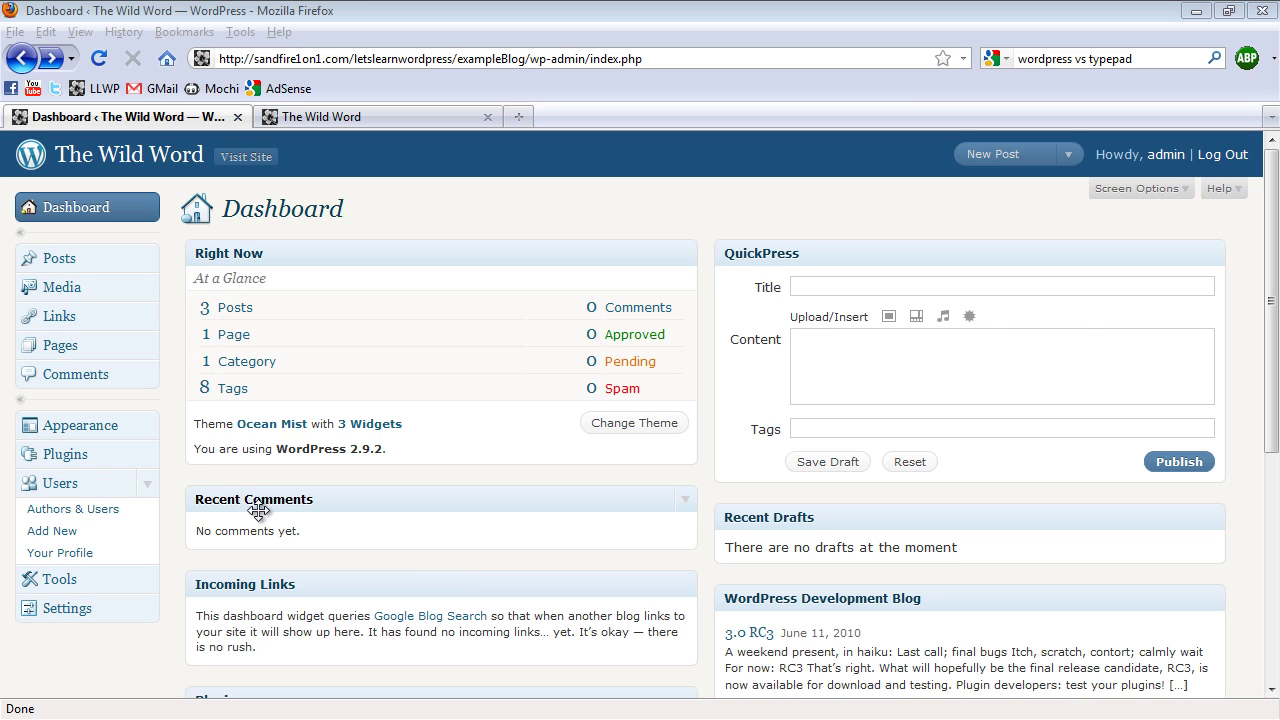
Fill in the new user's username, first and last name, e-mail address and password
click(65, 535)
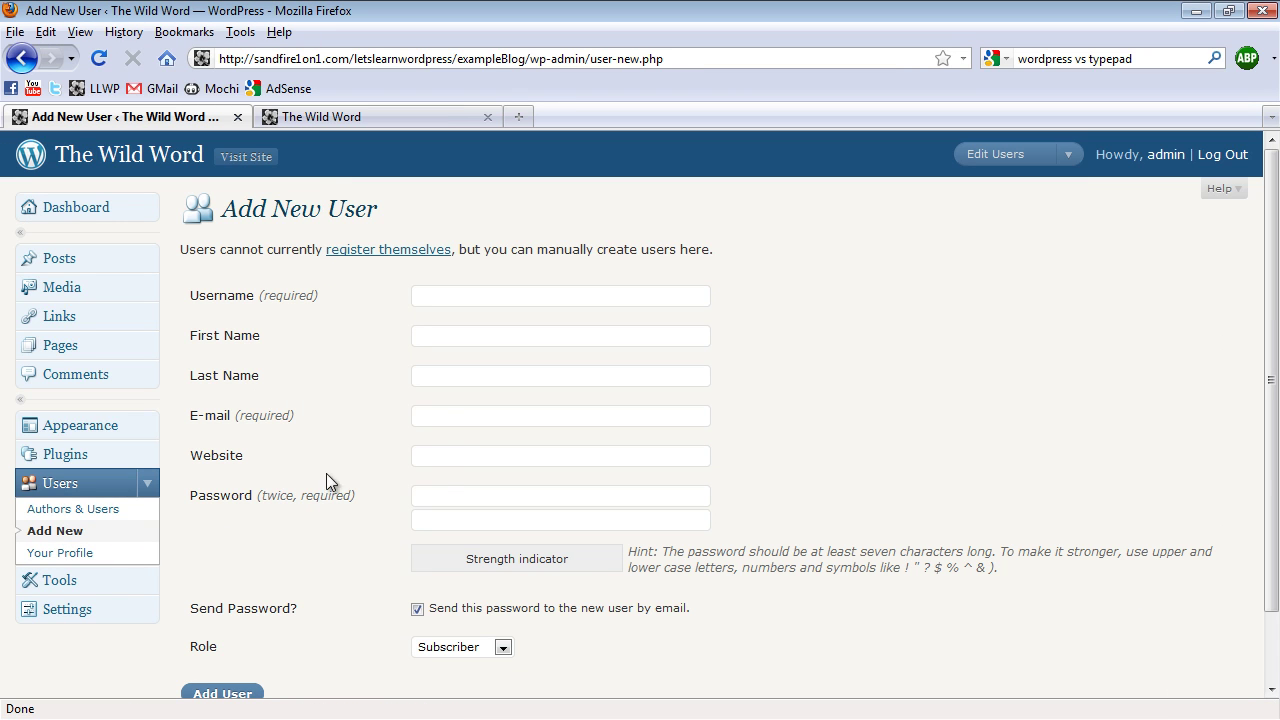
scroll(651, 439, down, 2)
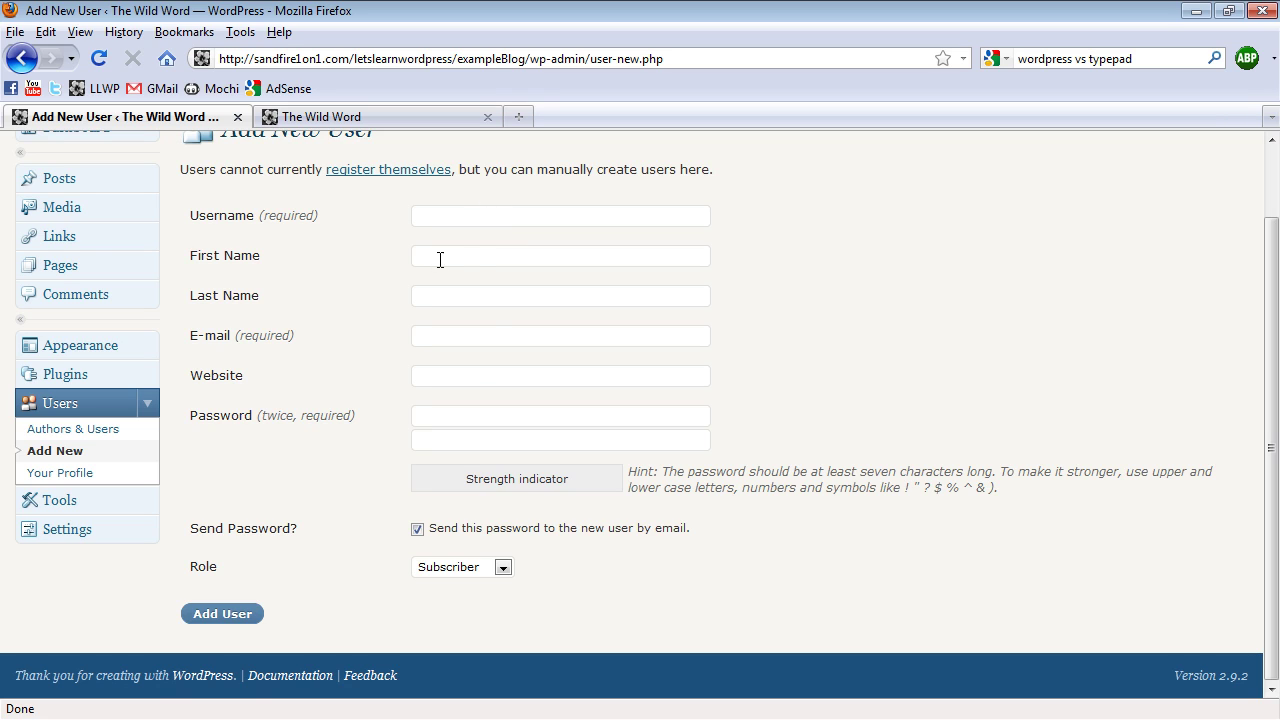
click(530, 217)
text(theNewGuy)
key(Tab)
key(Tab)
key(Tab)
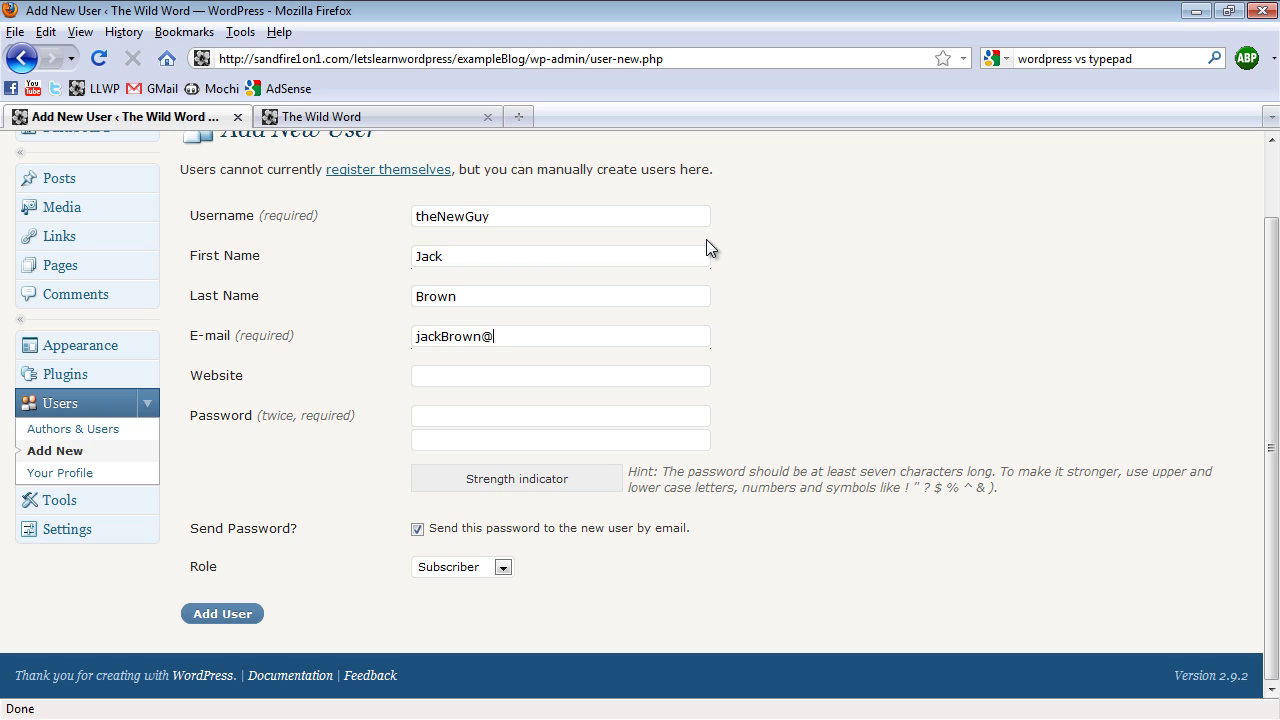
key(Tab)
text(••••••)
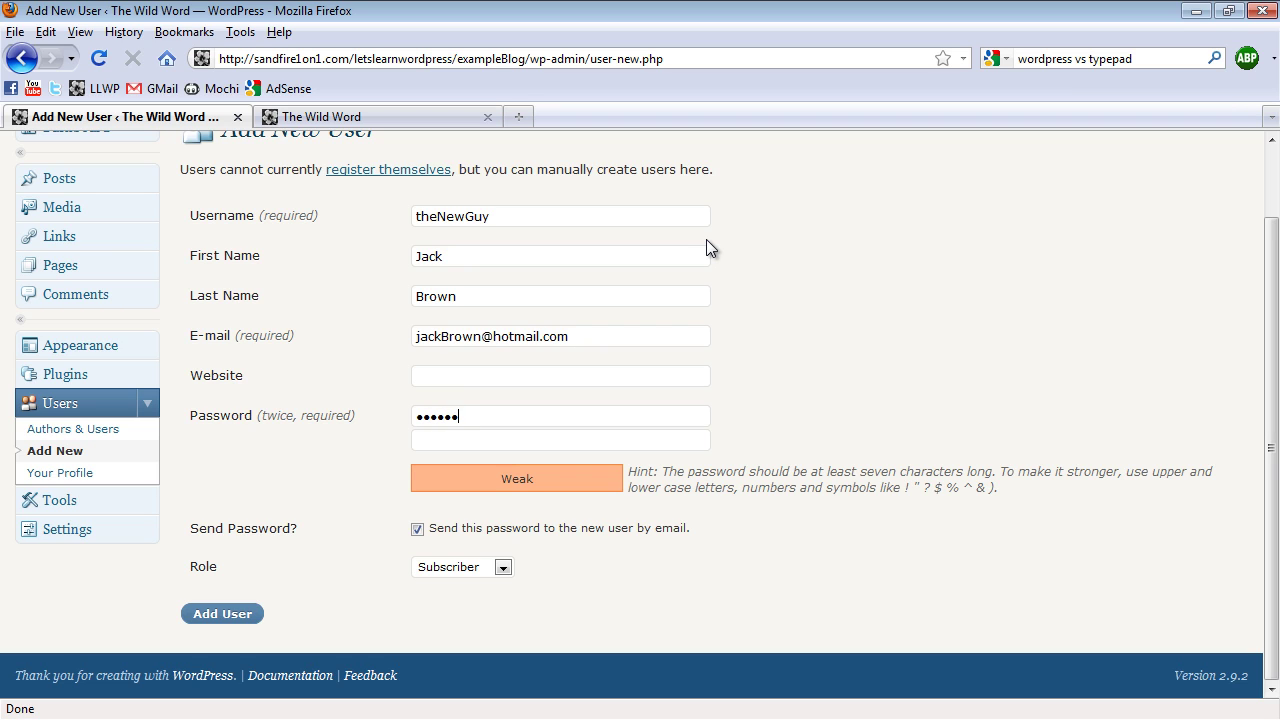
text(••••••)
Turn off e-mailing the password, keep the Subscriber role, and add the user
drag(417, 341, 591, 336)
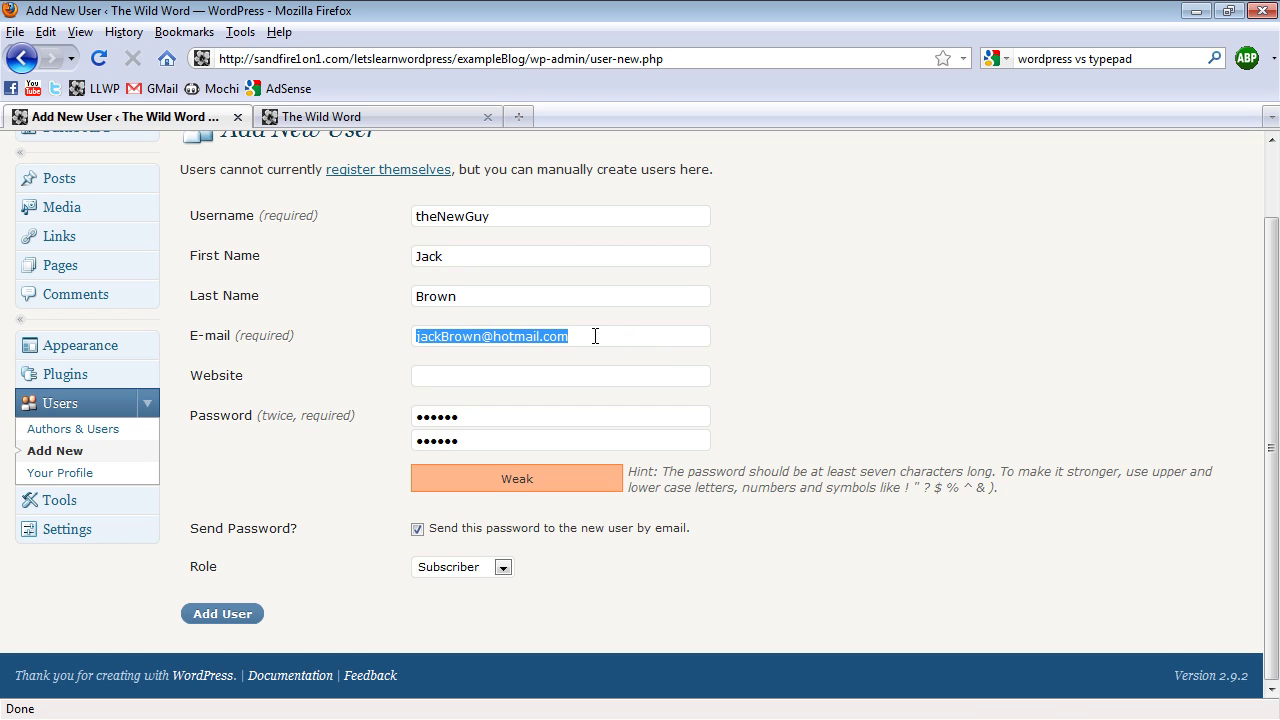
click(419, 532)
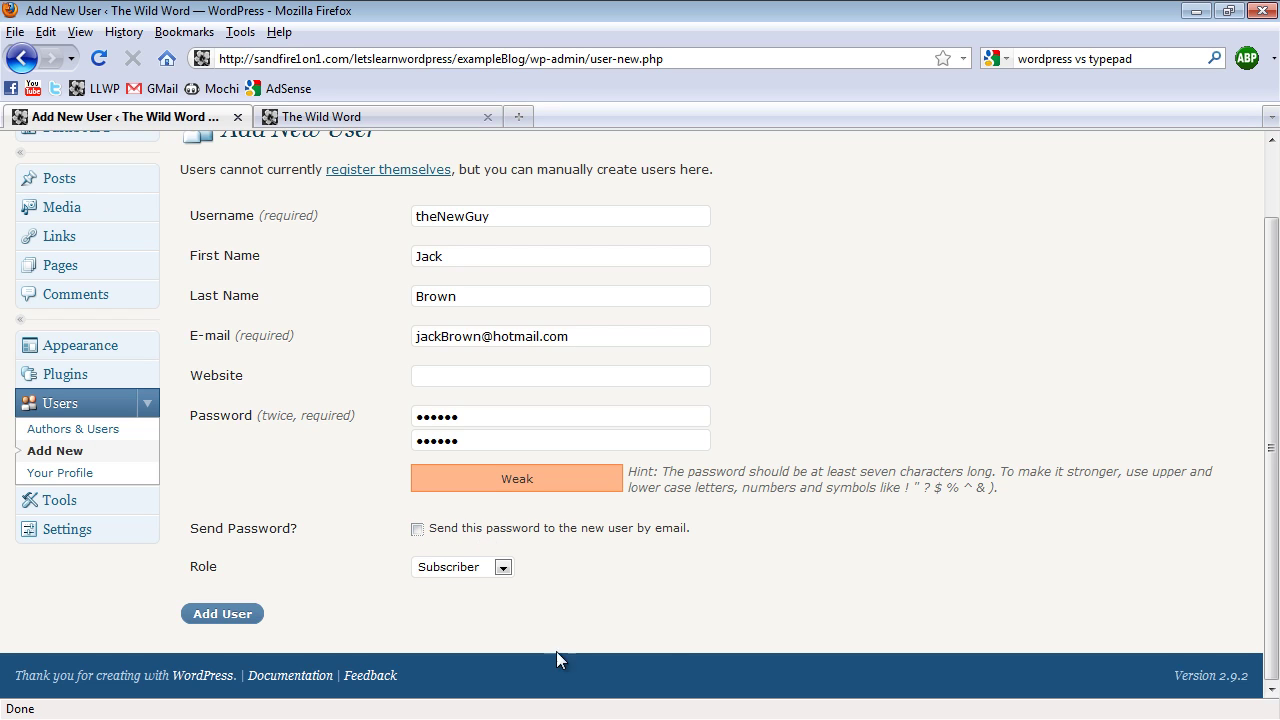
click(490, 572)
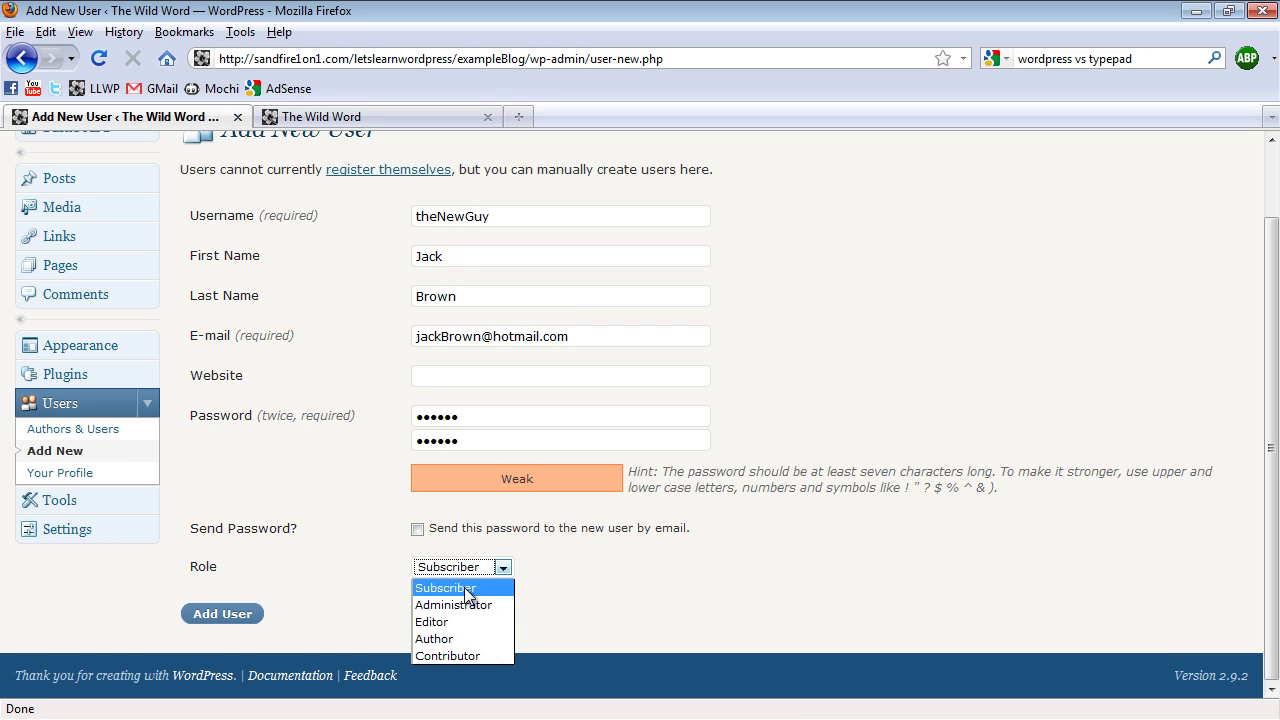
click(465, 590)
click(222, 617)
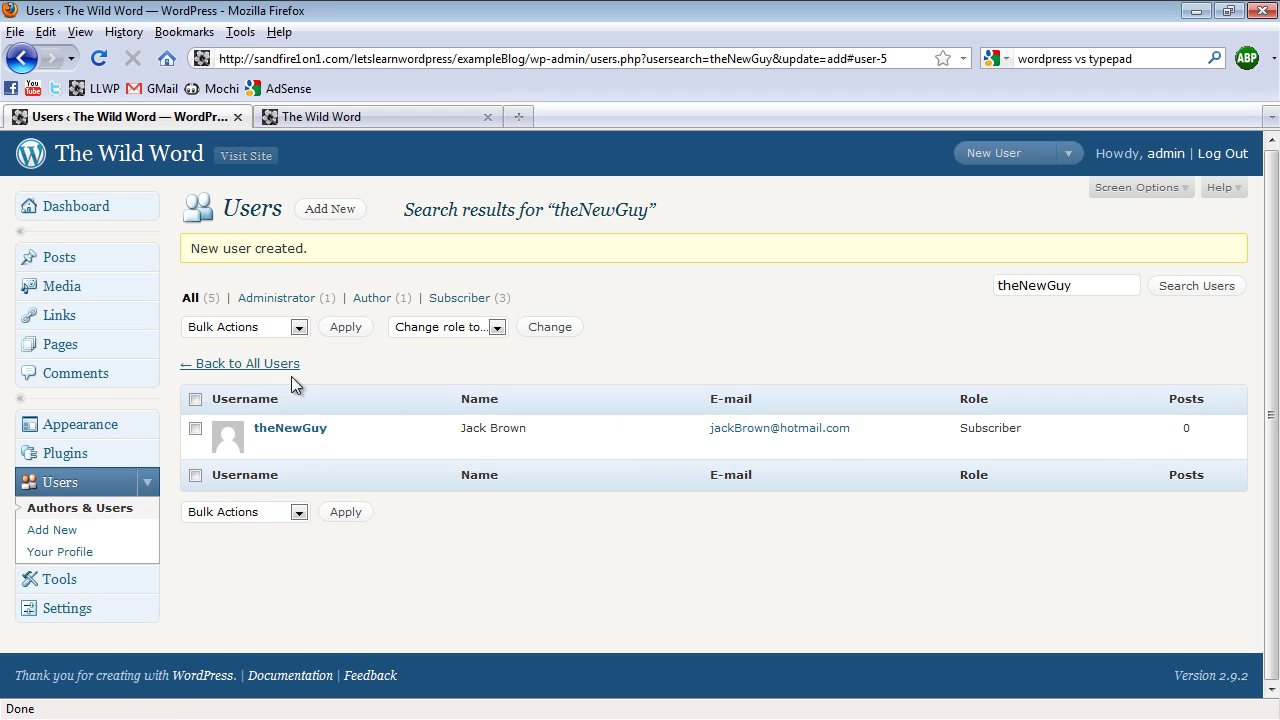
List all five users, including the new Subscriber account
click(190, 298)
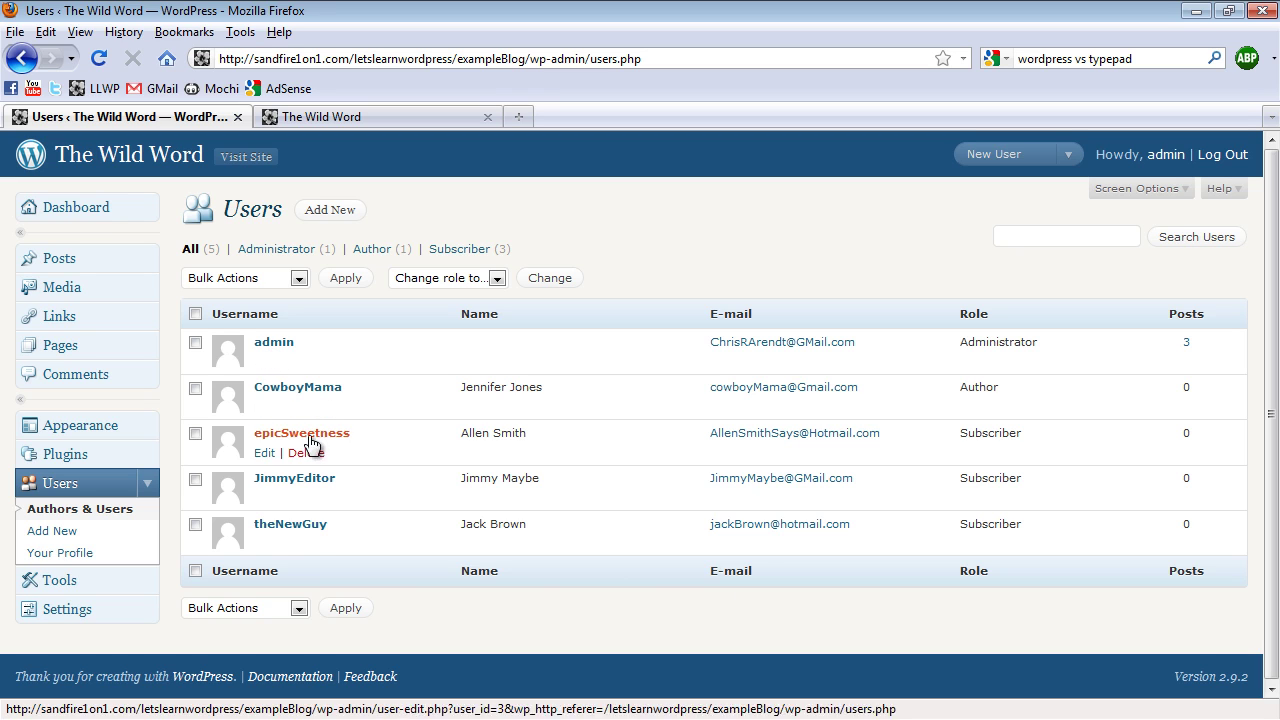
mouse_move(313, 540)
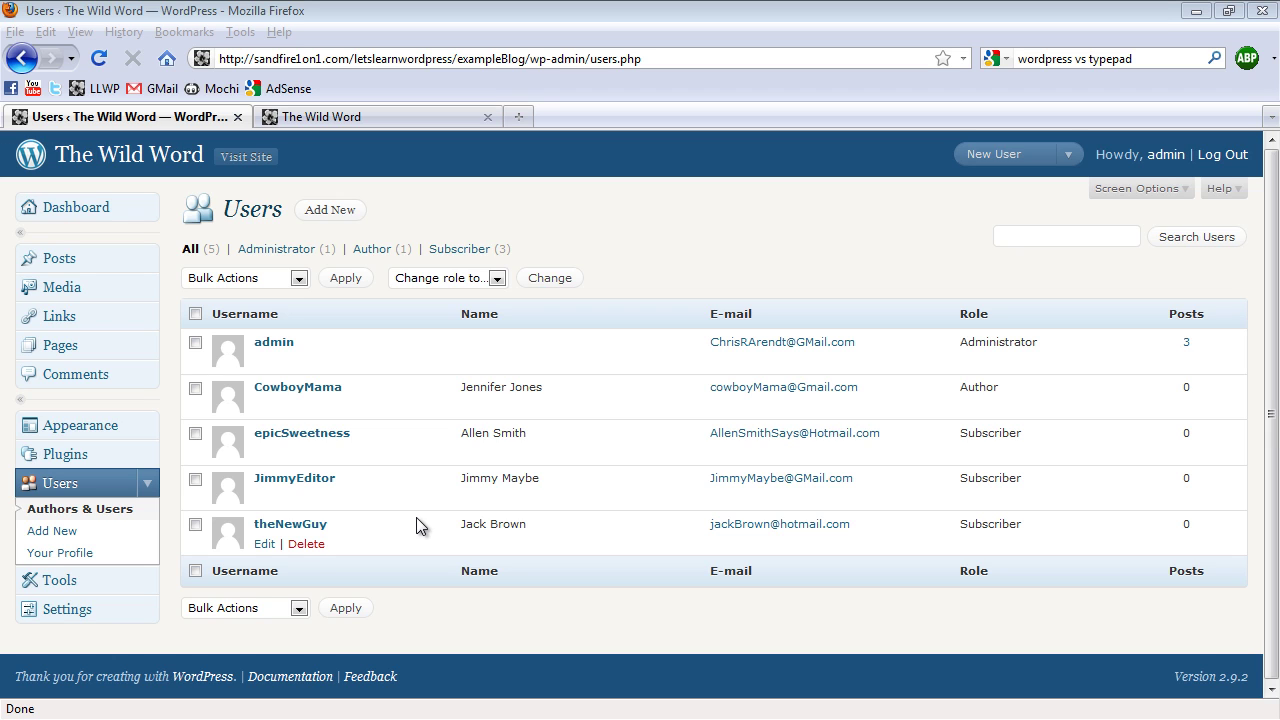
Enable 'Anyone can register' in General Settings and save the changes
click(68, 612)
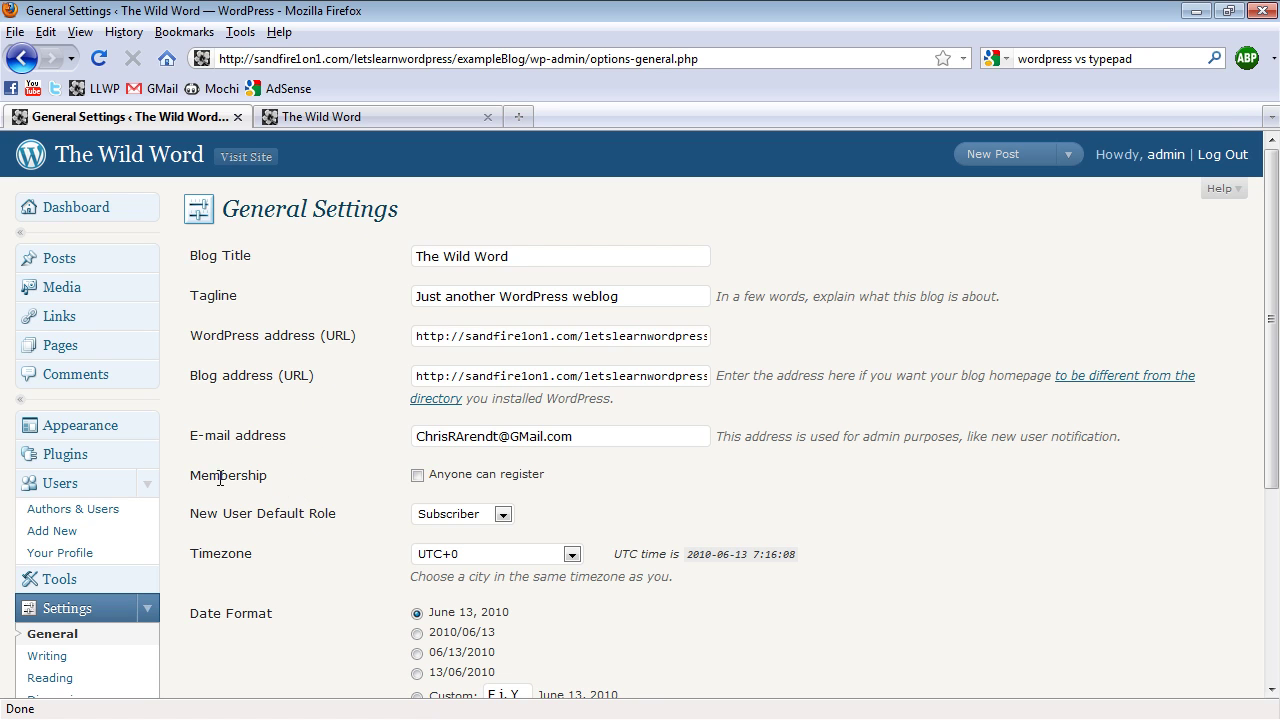
click(418, 477)
scroll(360, 478, down, 5)
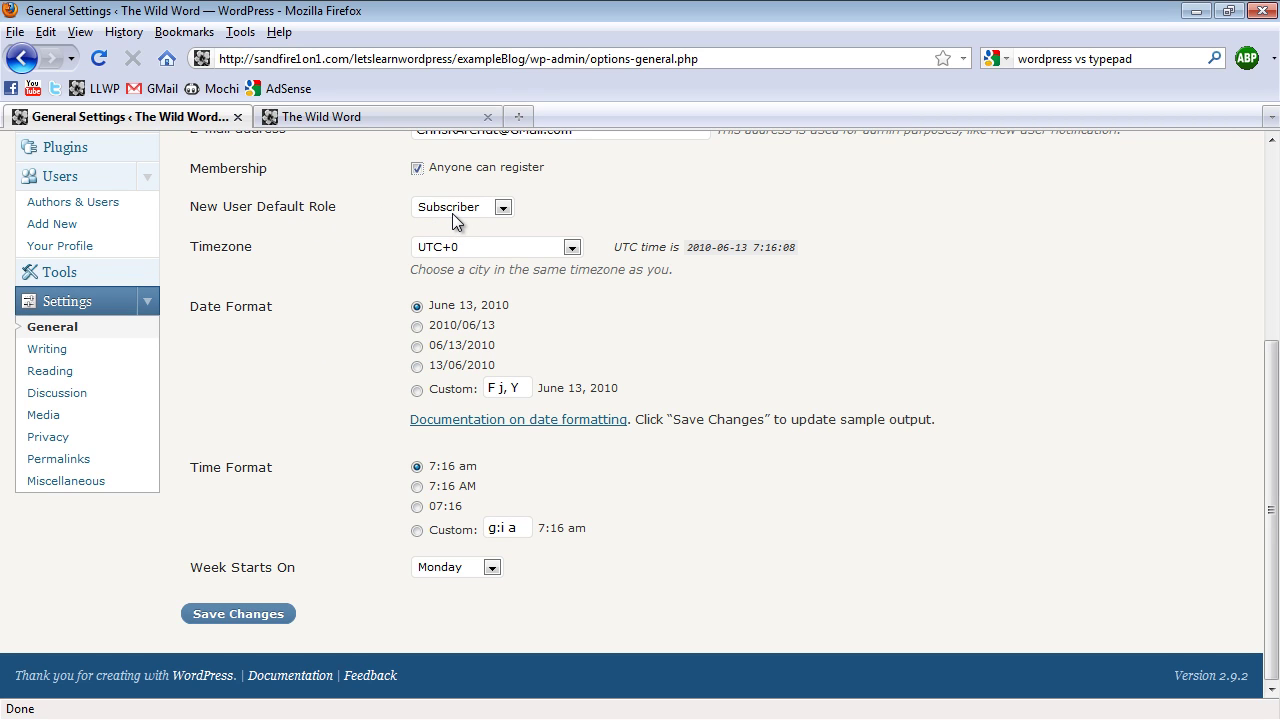
click(270, 614)
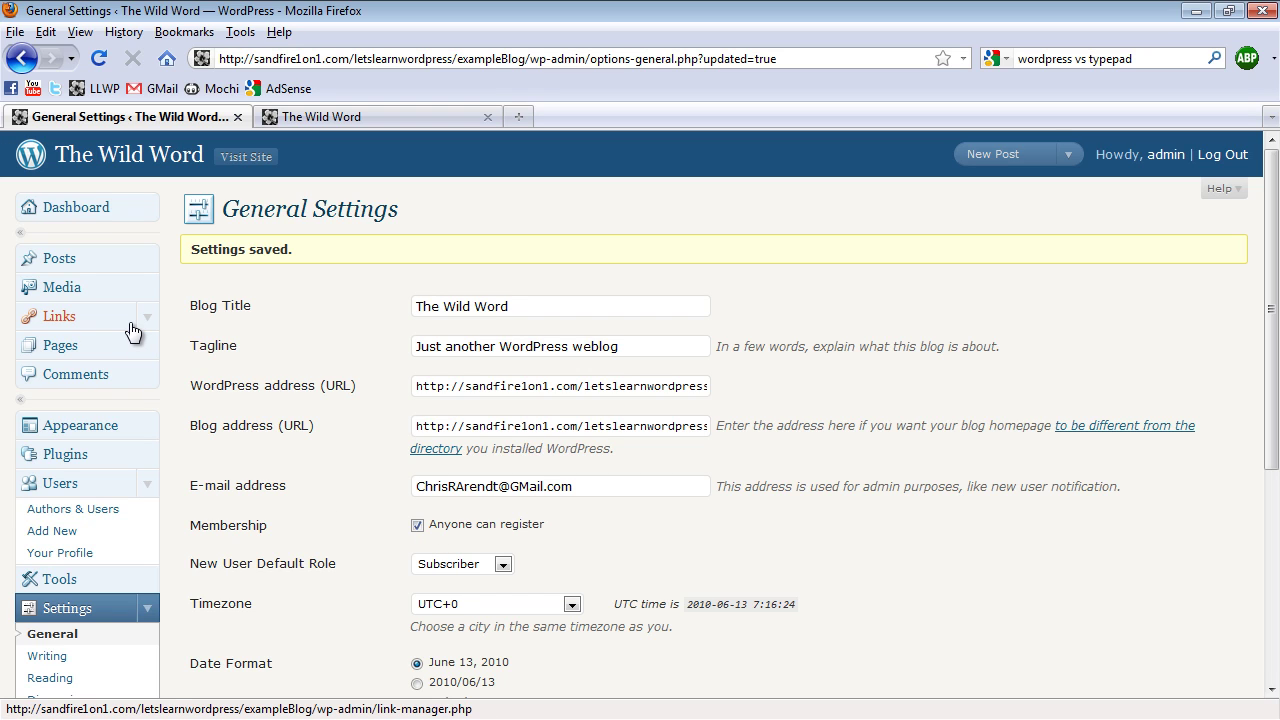
Start a new link named 'Register!' pointing to the blog's wp-register.php page
click(60, 316)
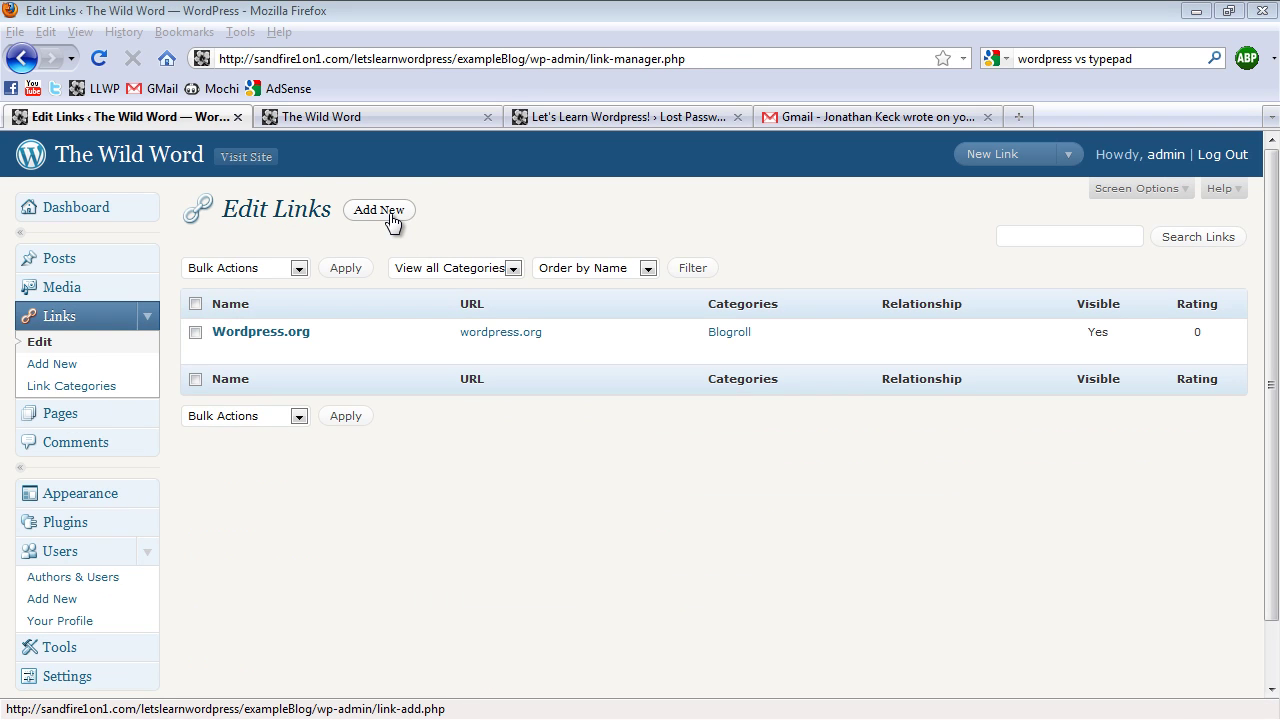
click(379, 211)
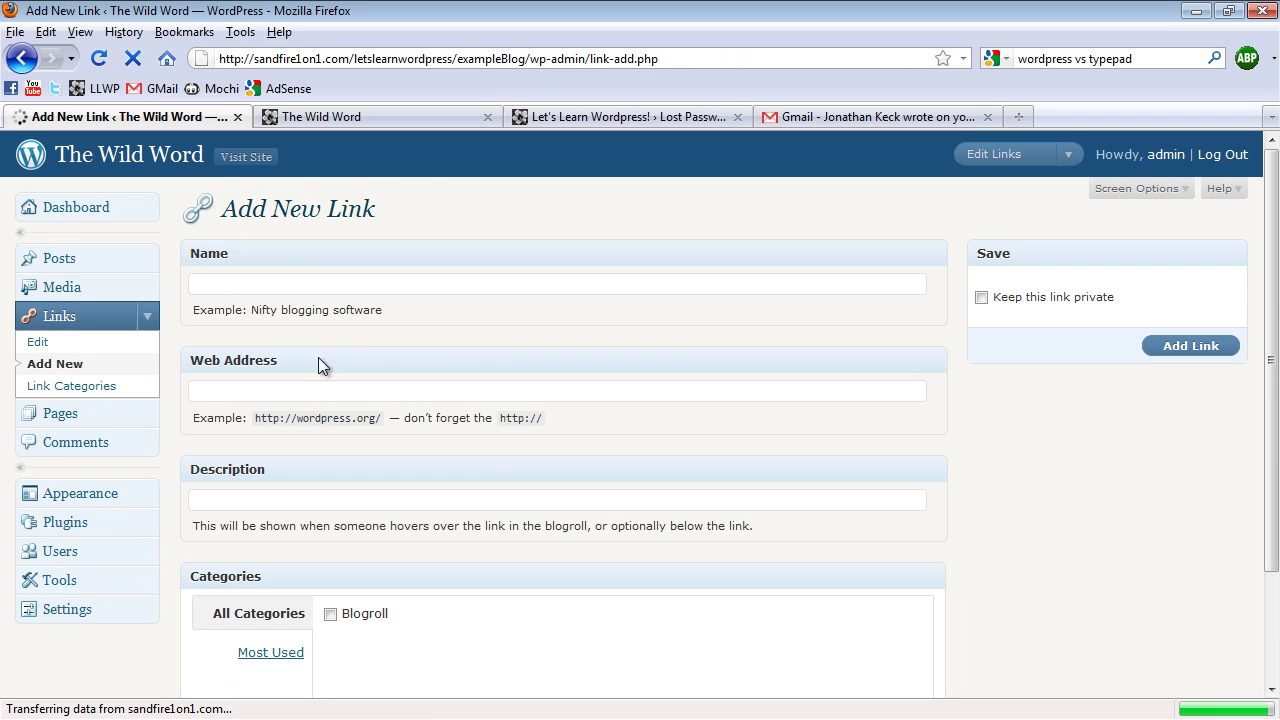
click(320, 280)
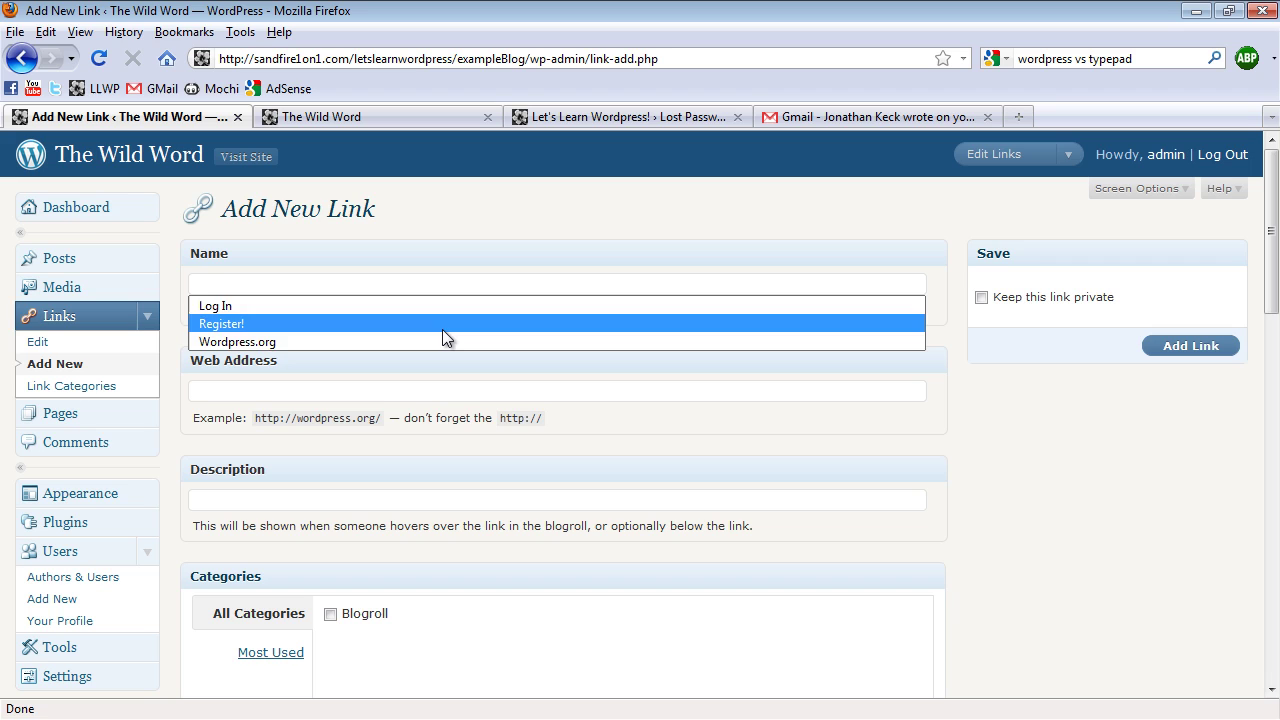
text(Register!)
key(Tab)
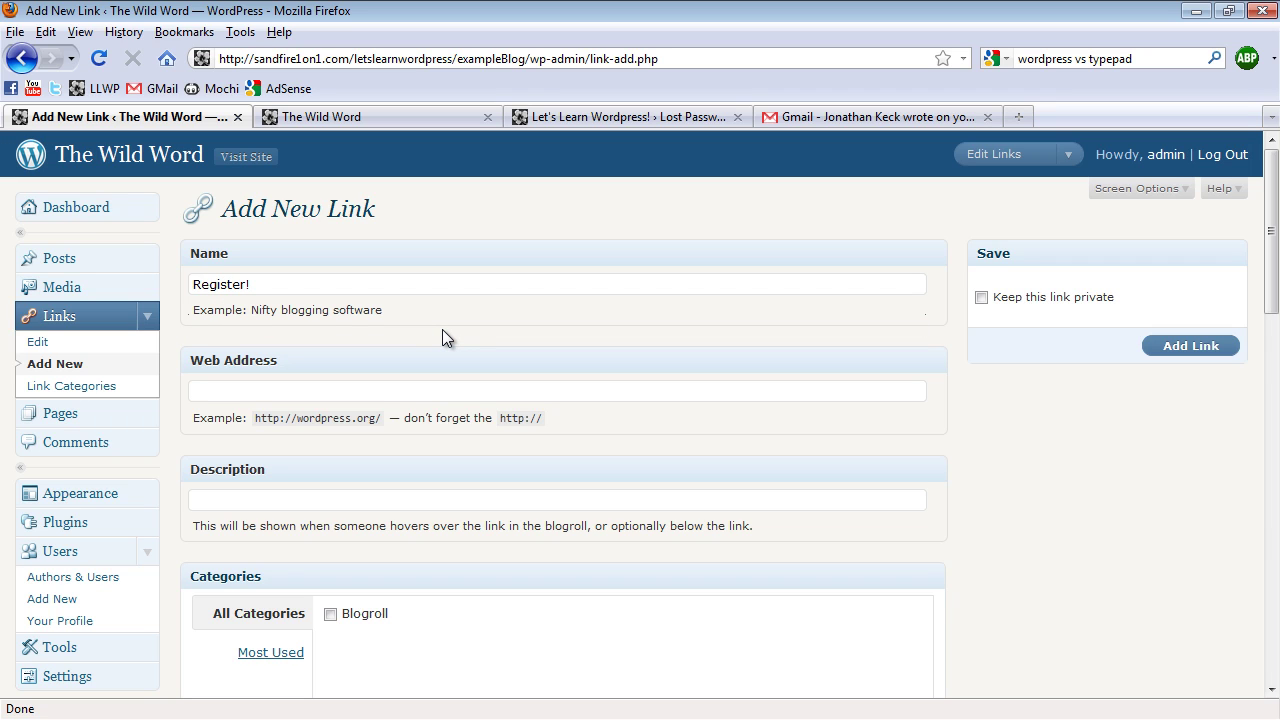
text(http:/)
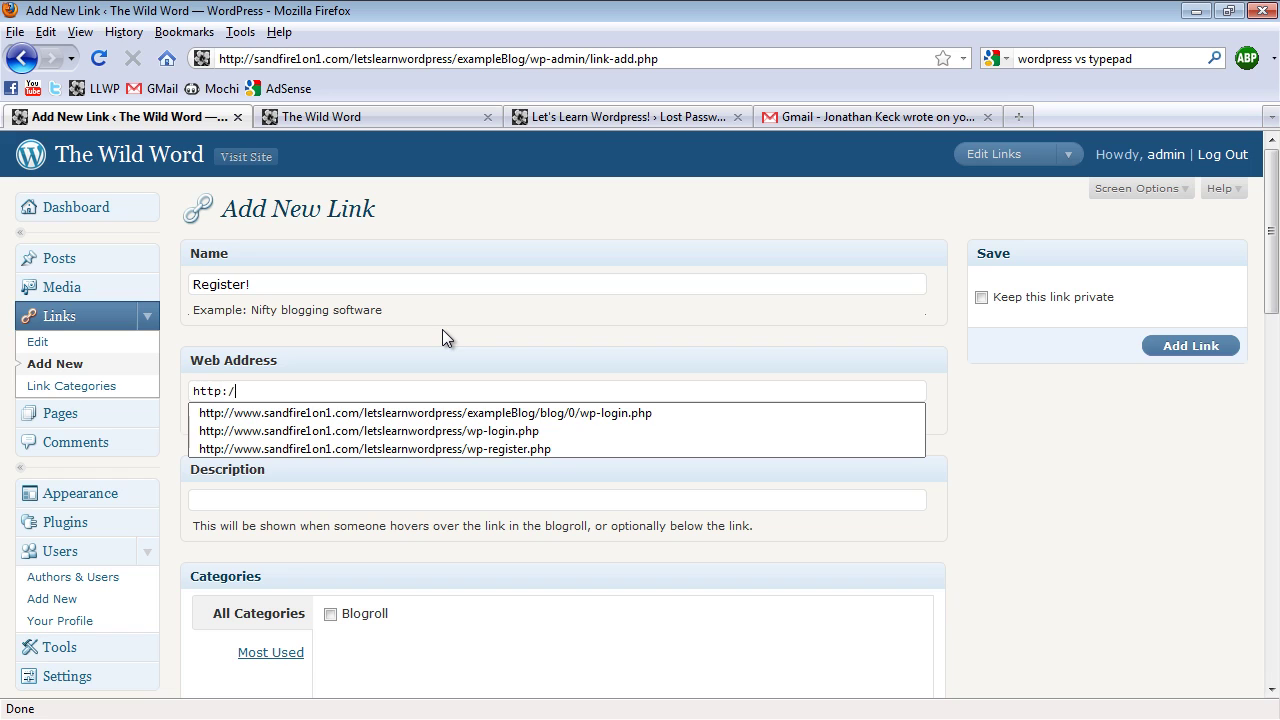
text(/www.sandfire1on1.com/)
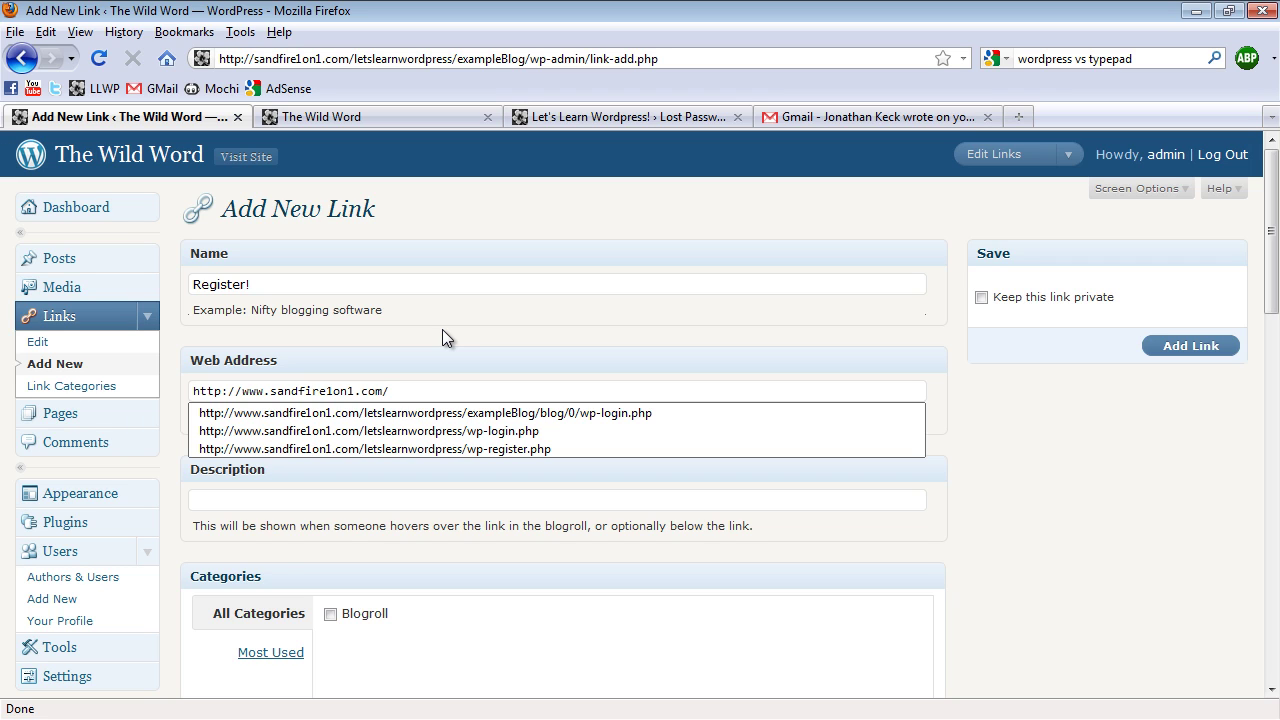
text(letslearnwordpress/exam)
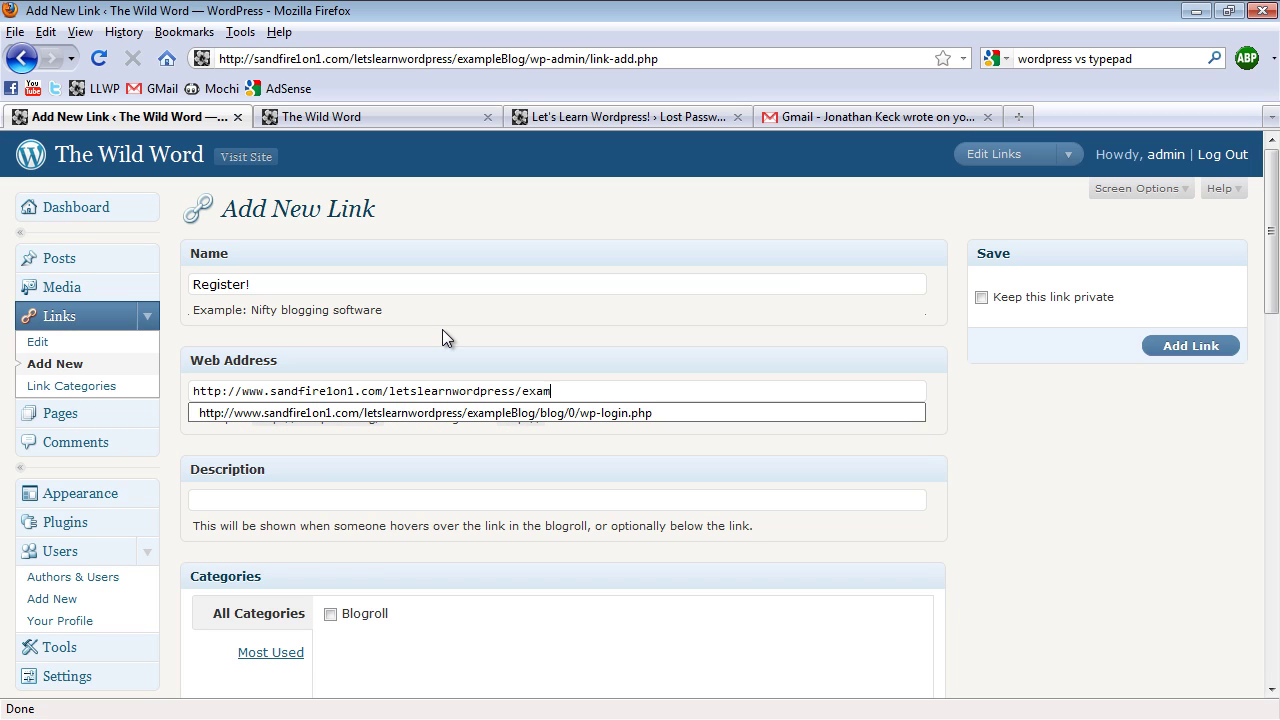
text(pleBlog/wp)
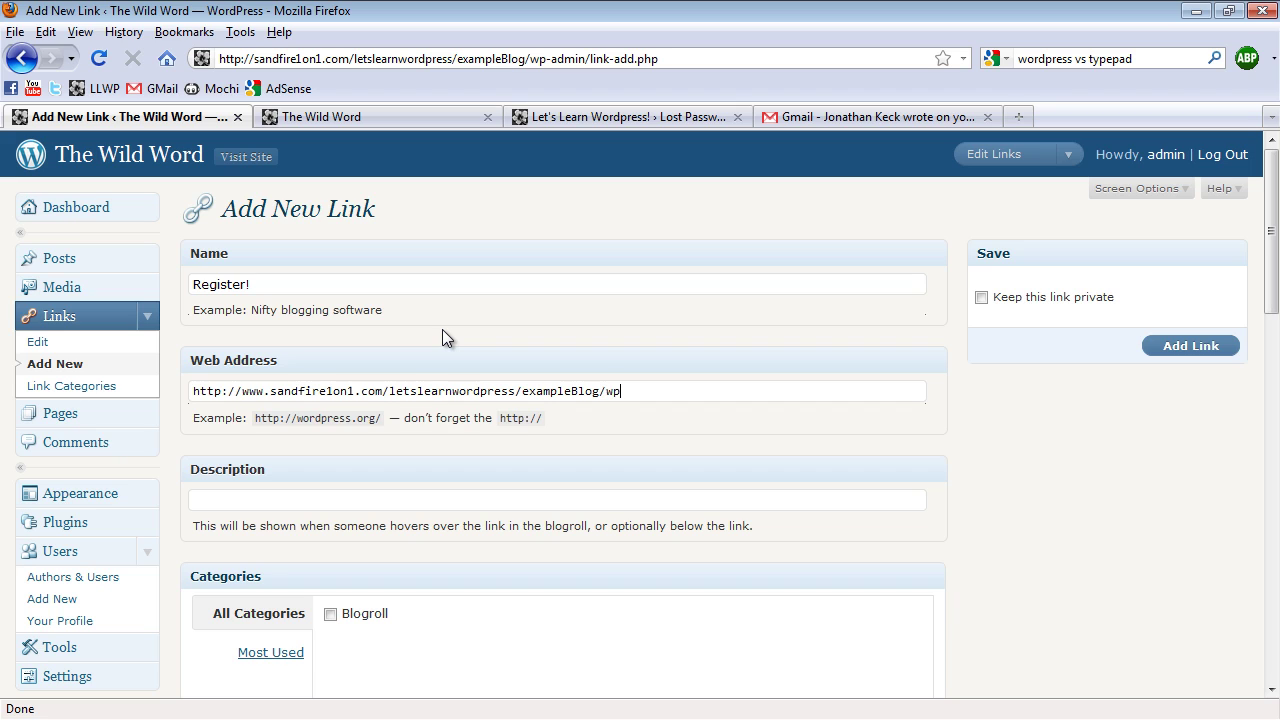
text(-register.php)
drag(605, 391, 192, 391)
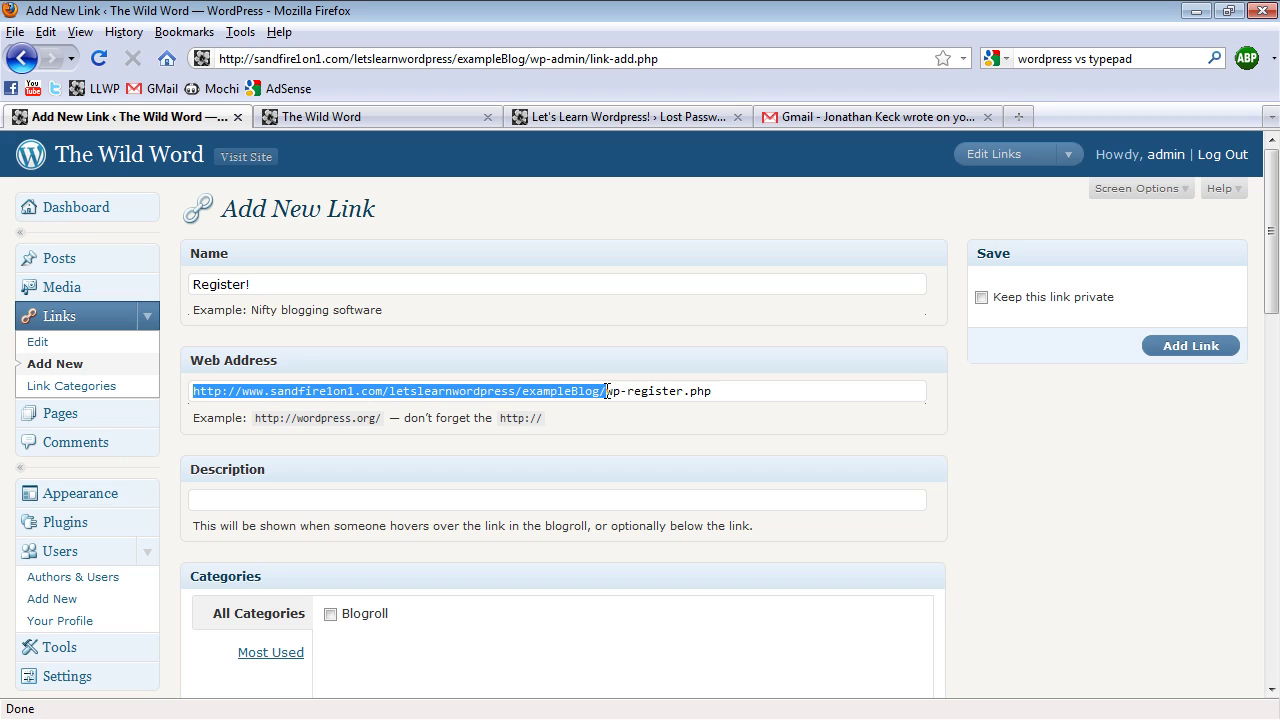
drag(607, 391, 712, 392)
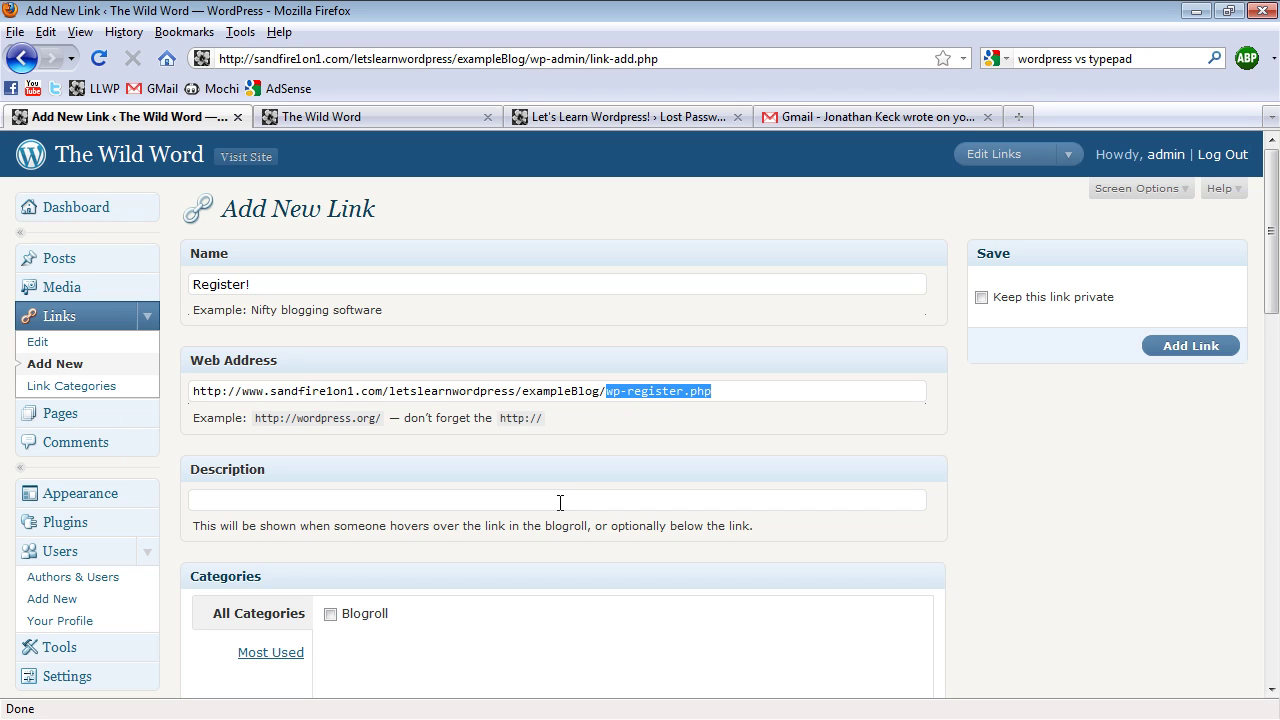
Describe the link as 'Click here to register to our blog!', target _blank, and add it
click(422, 510)
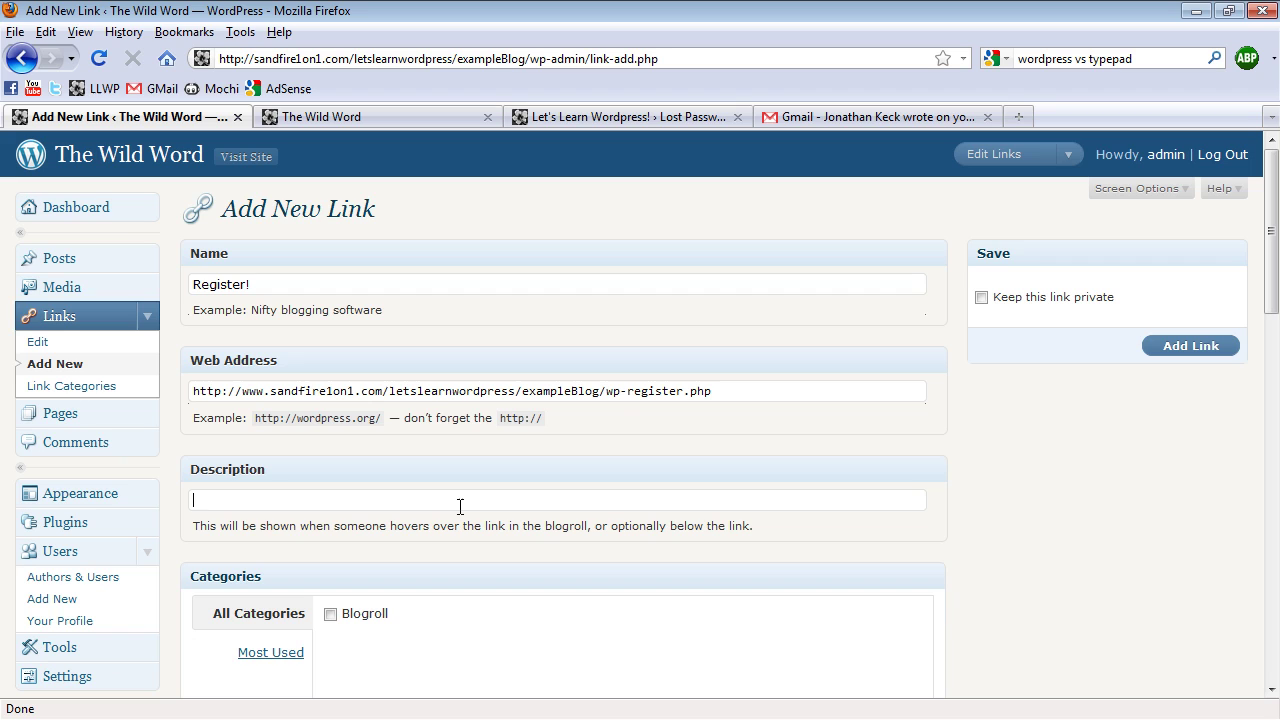
text(Click here to)
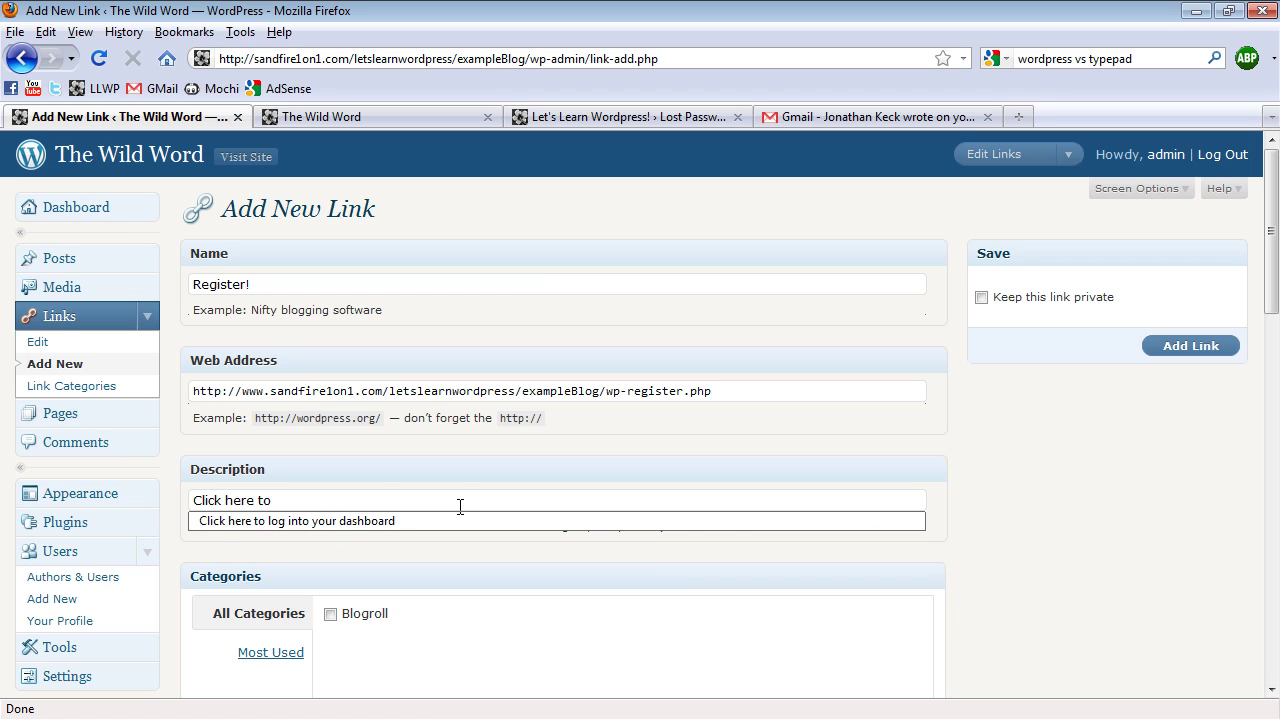
text( register to )
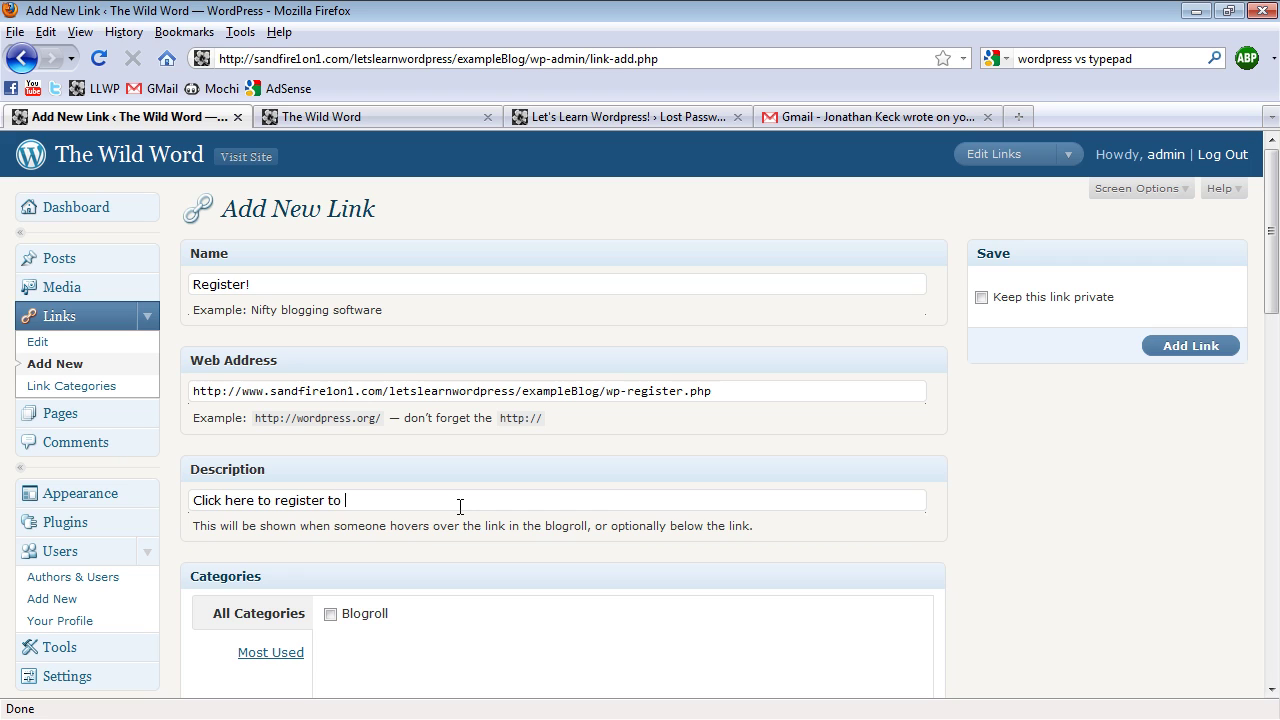
text(our blog!)
scroll(350, 433, down, 4)
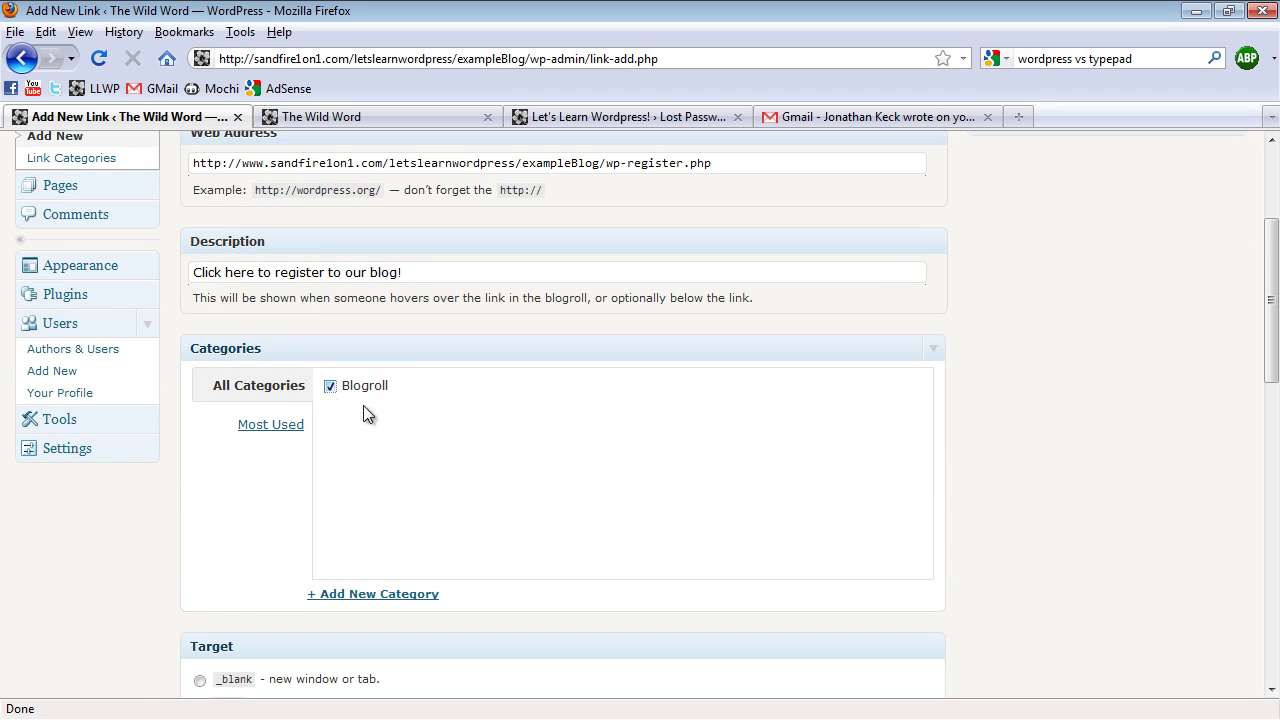
scroll(365, 413, down, 2)
click(200, 567)
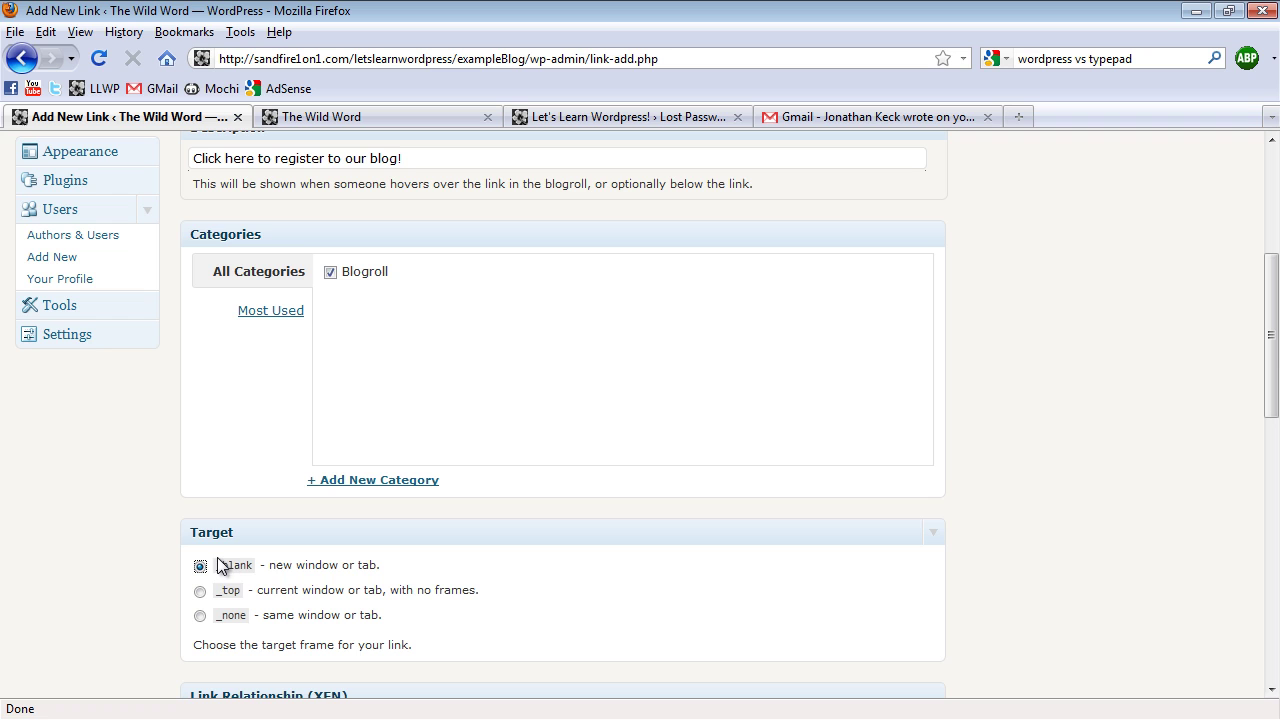
scroll(700, 580, up, 6)
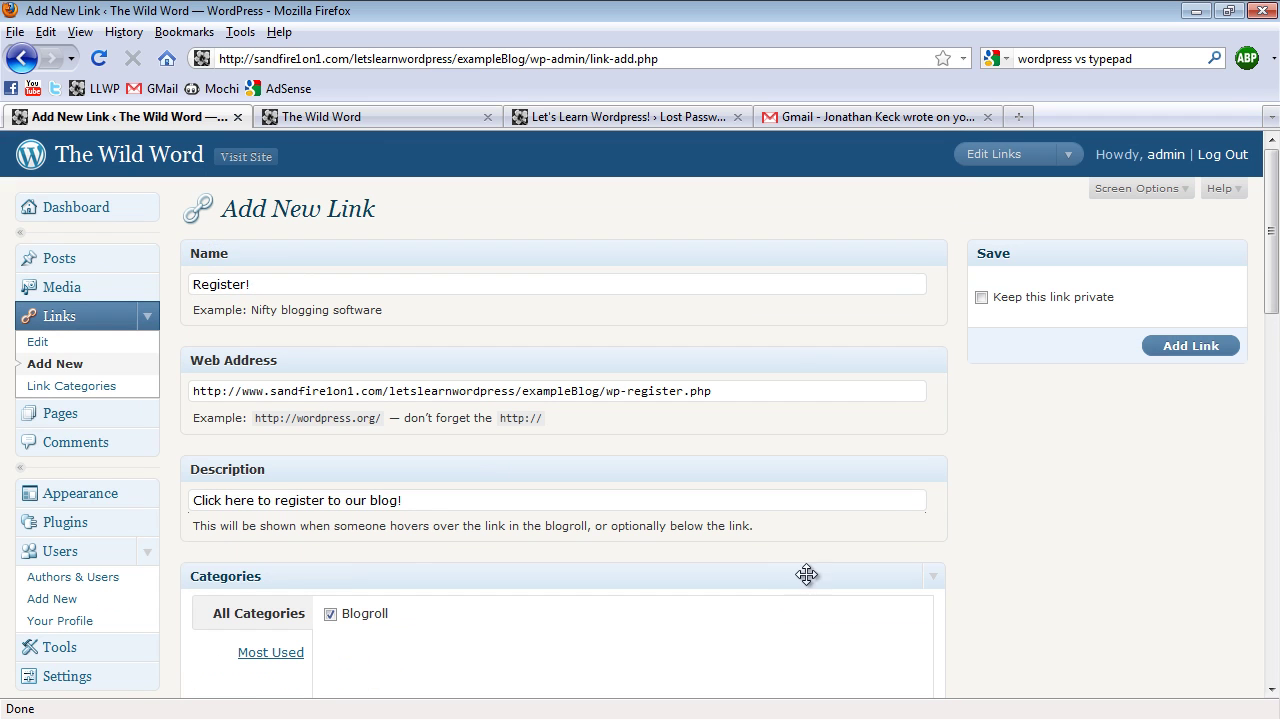
click(1208, 357)
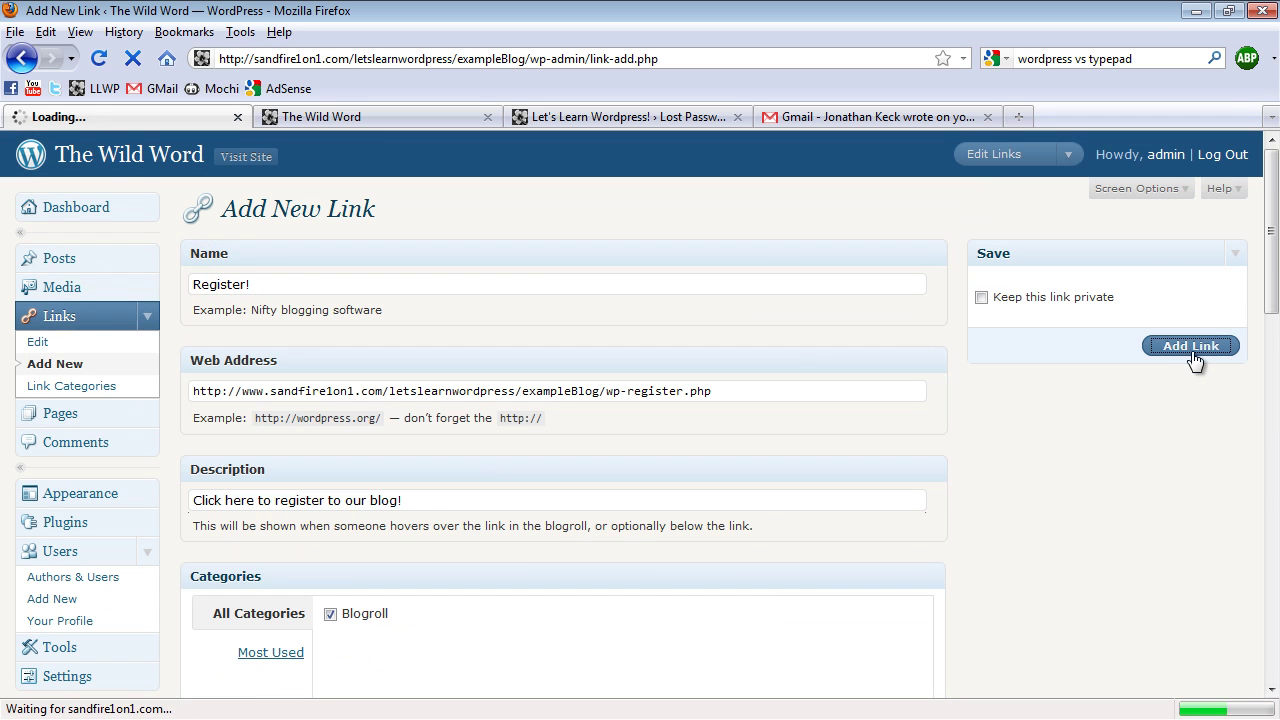
Close the extra tabs, refresh the blog, and follow its new Register! sidebar link
click(312, 119)
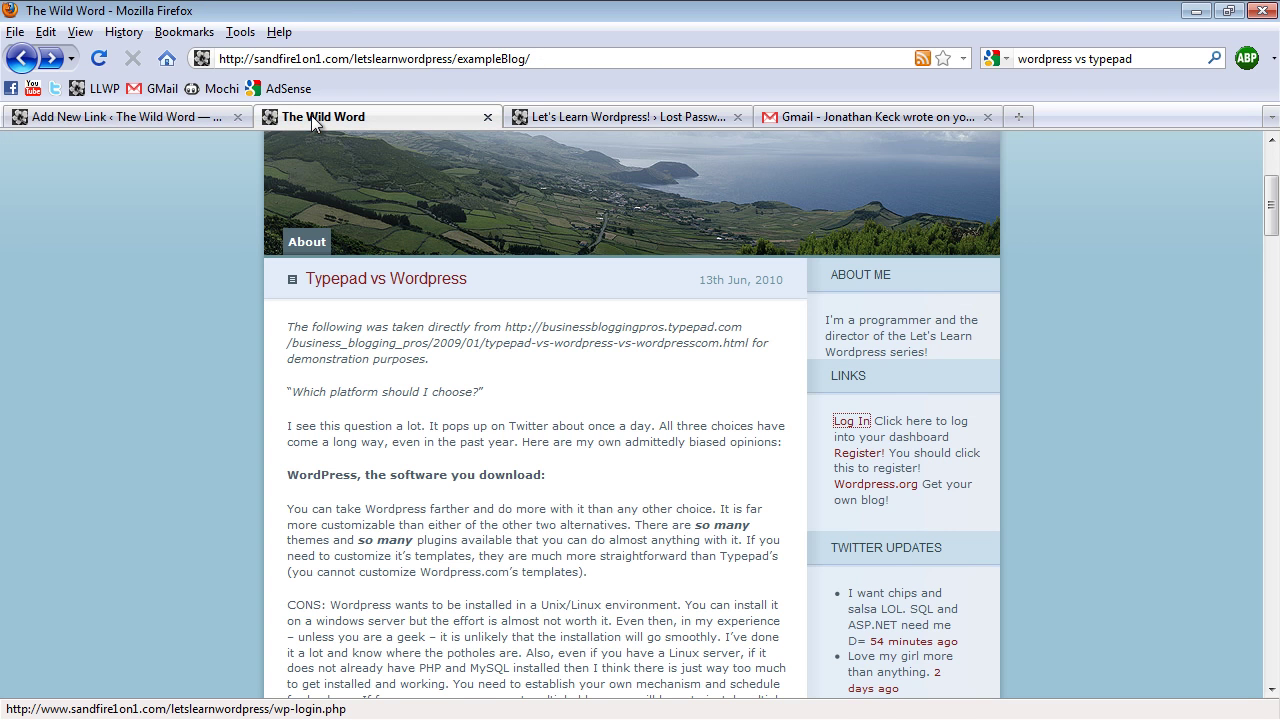
click(738, 117)
click(738, 117)
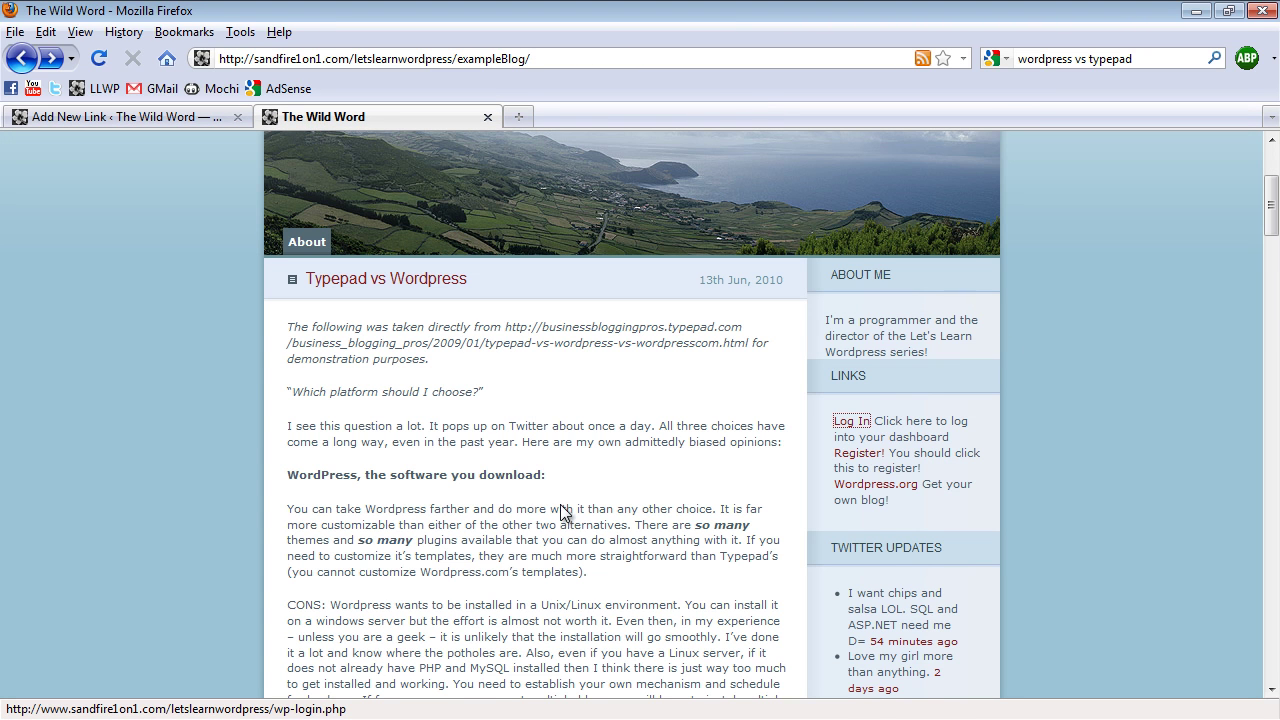
key(F5)
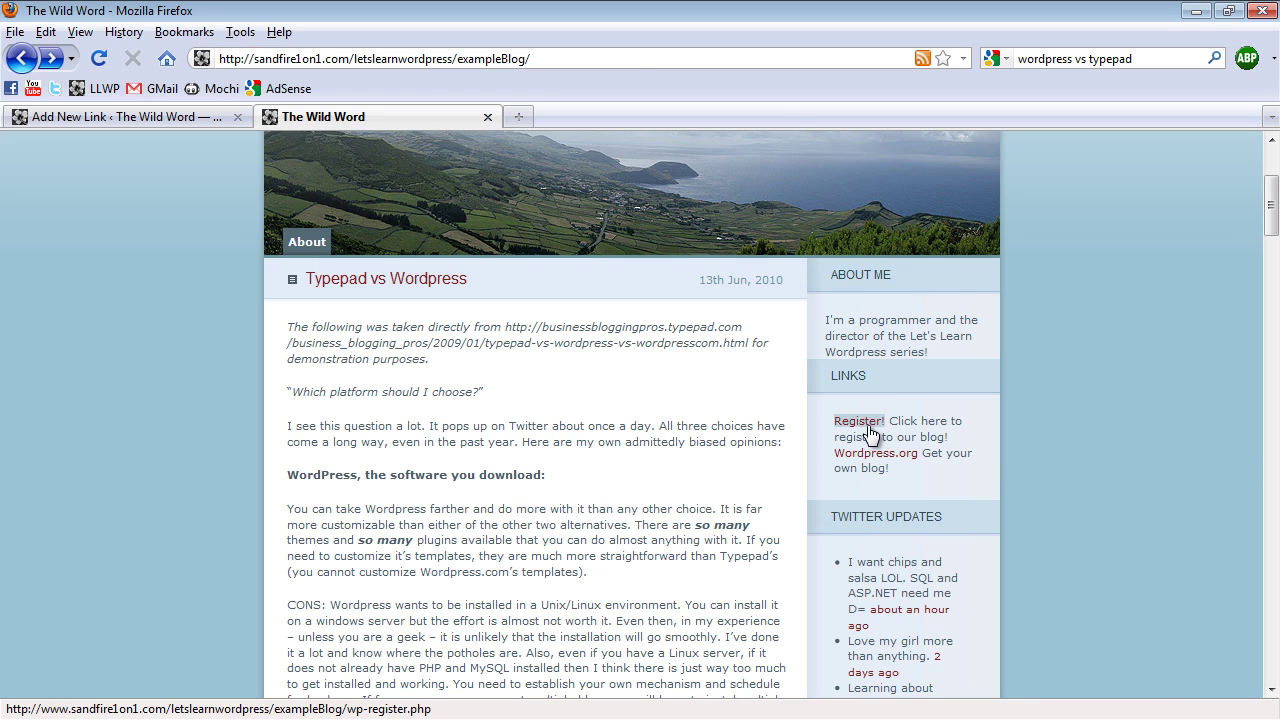
click(860, 422)
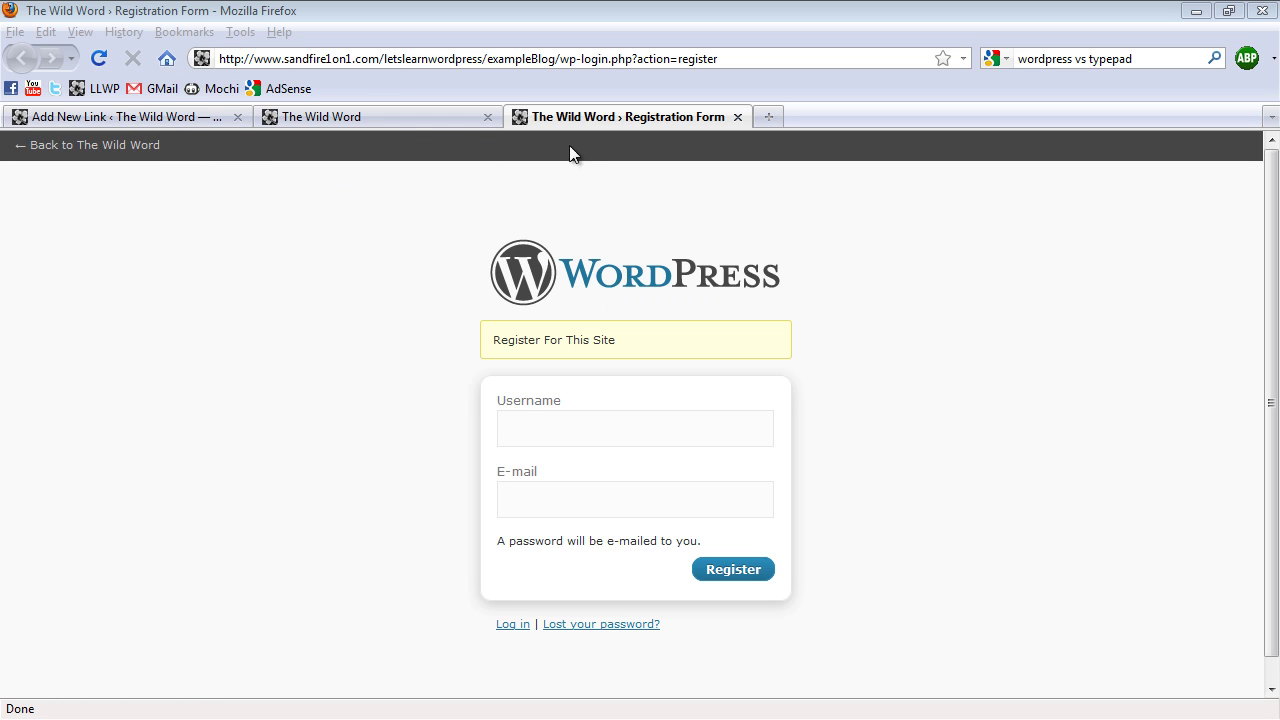
Name a new link 'Log In' on the Add New Link page
click(149, 121)
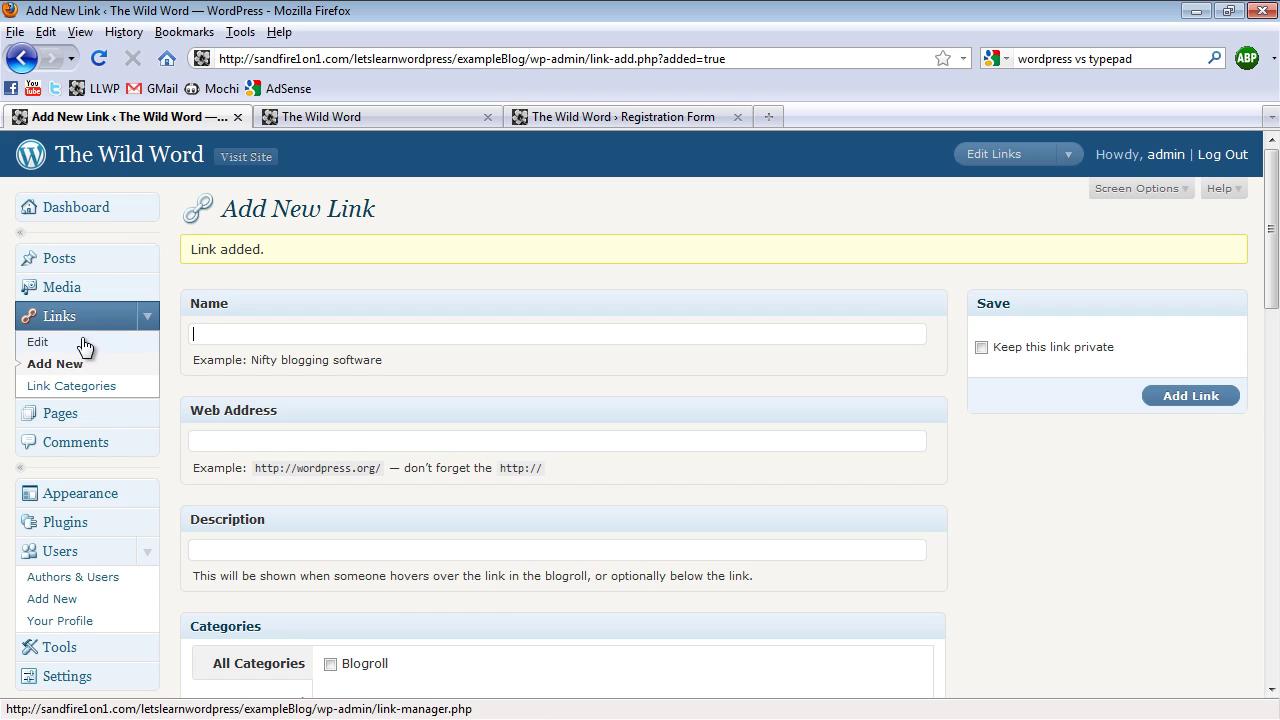
click(238, 329)
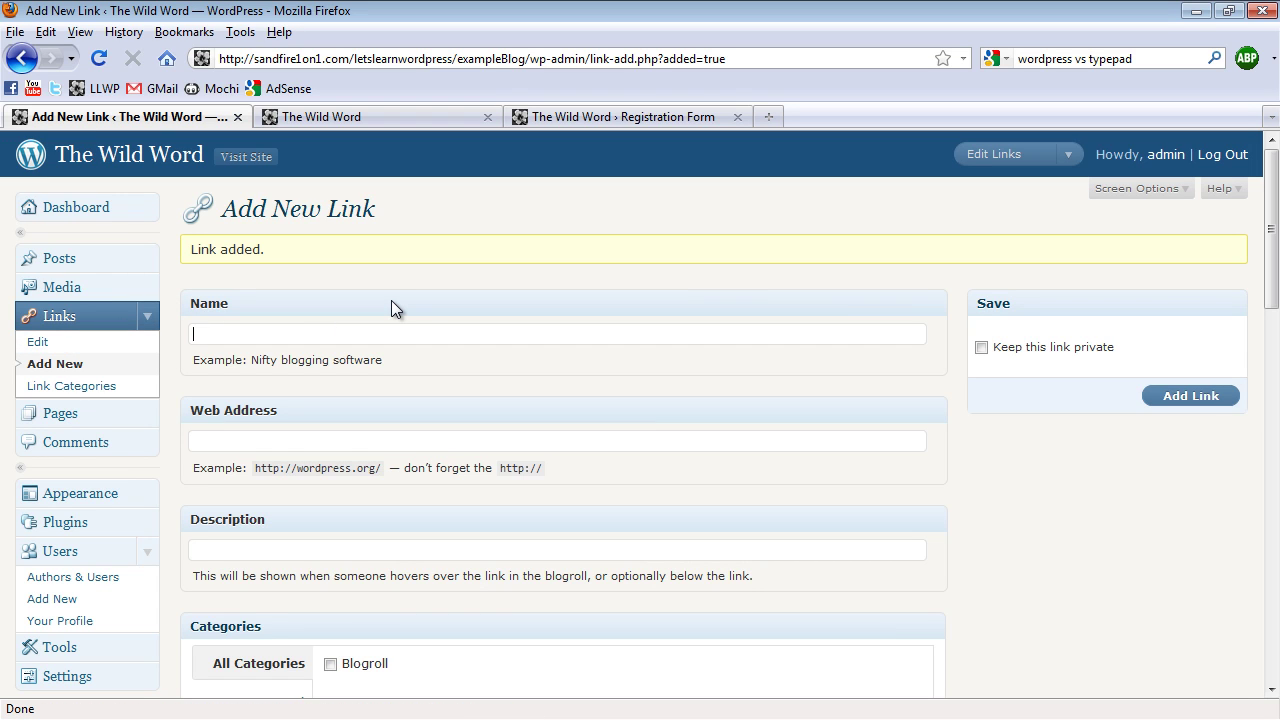
text(L)
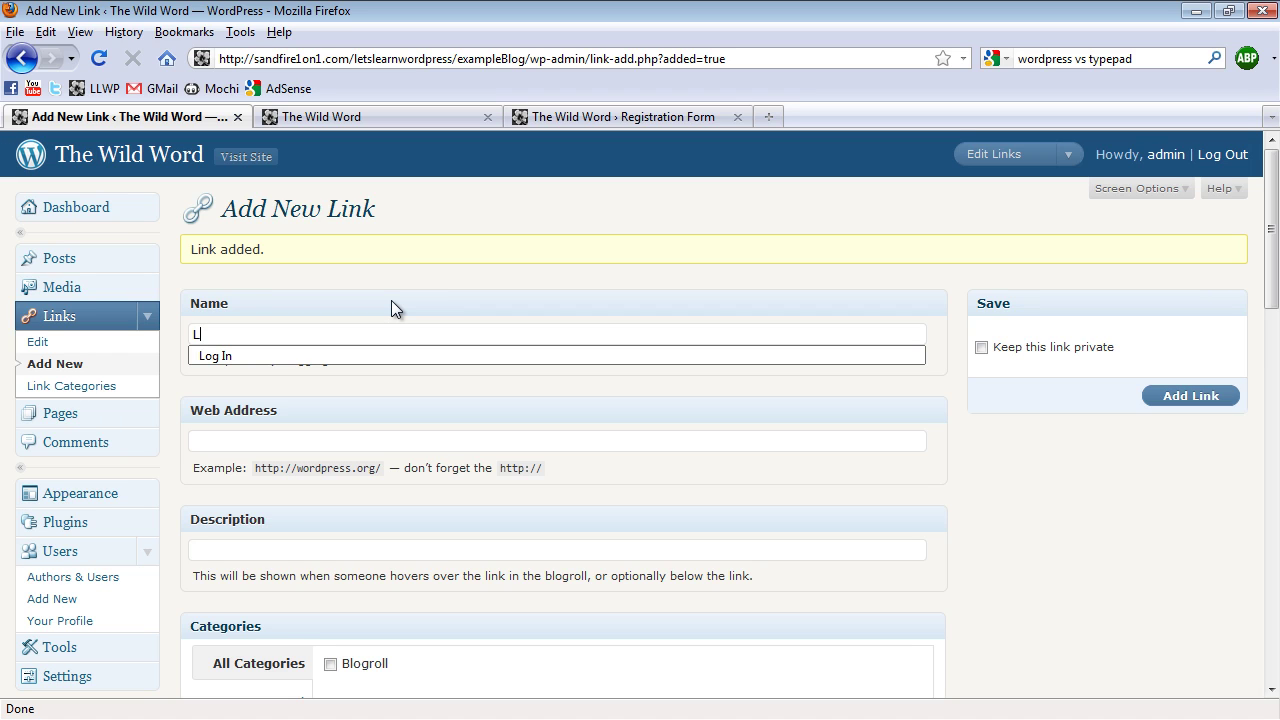
text(og In)
key(Tab)
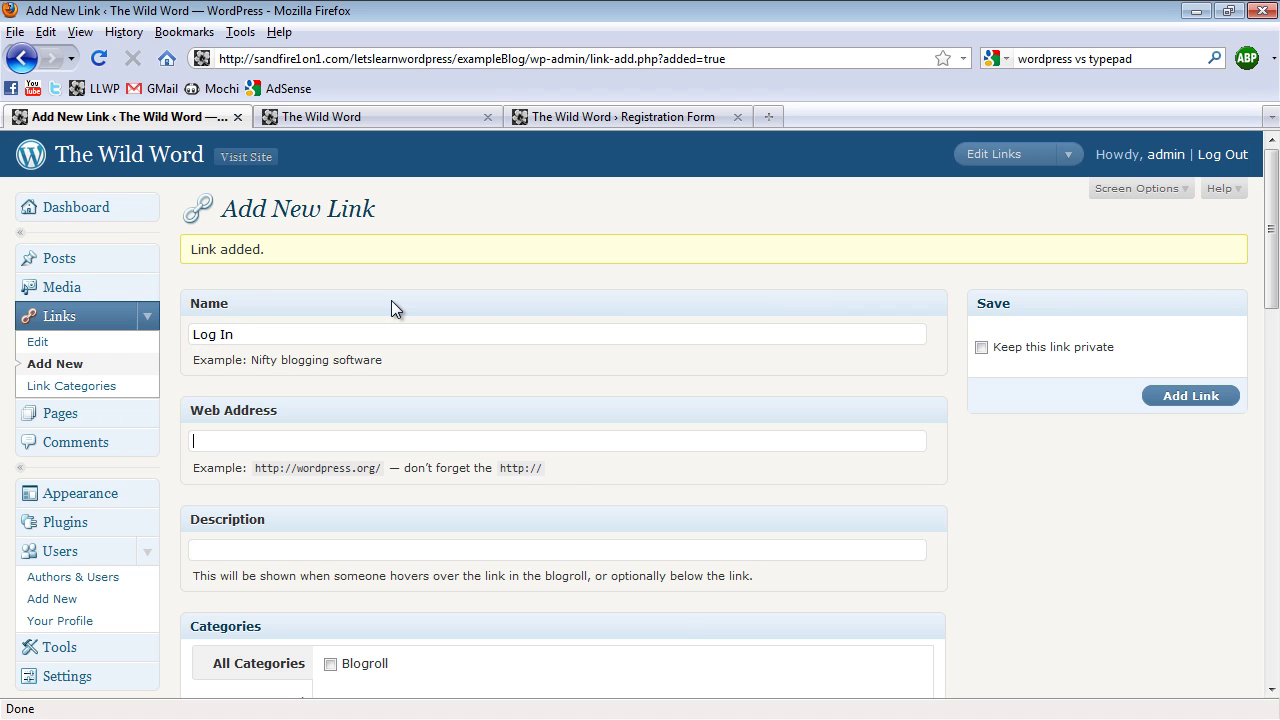
Set the link's web address to the blog's wp-login.php page
text(http:)
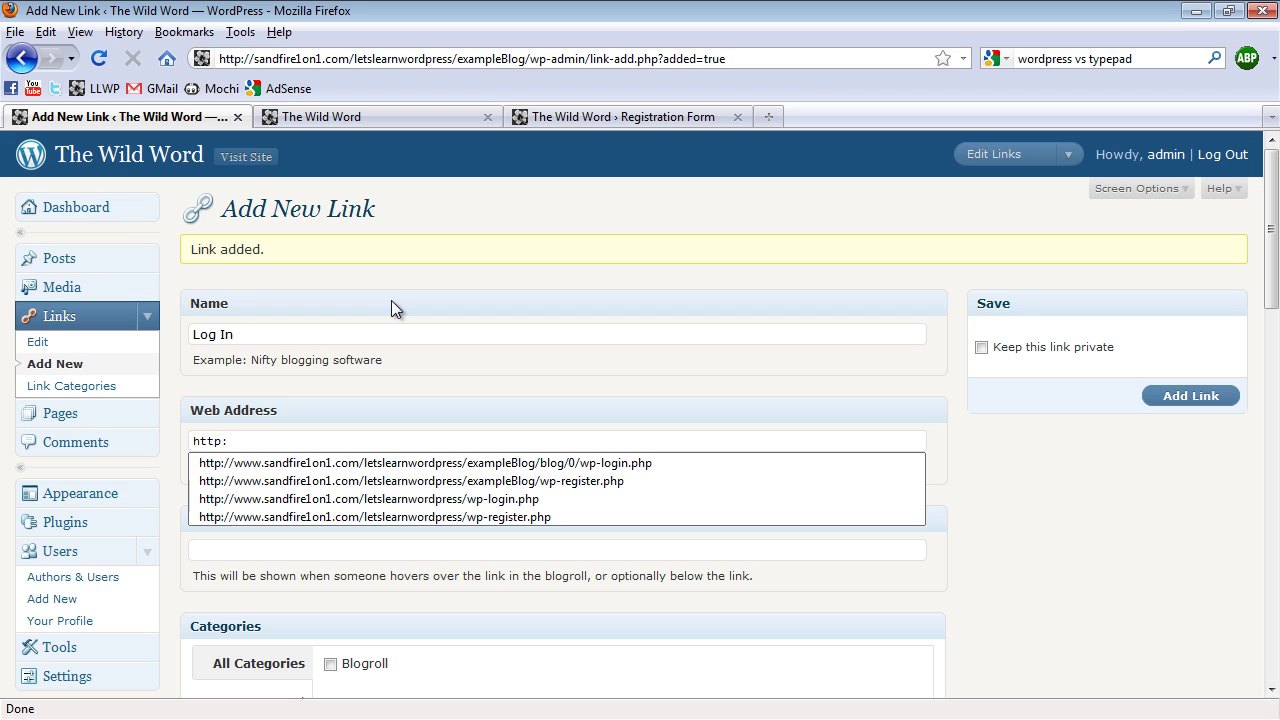
key(Down)
key(Down)
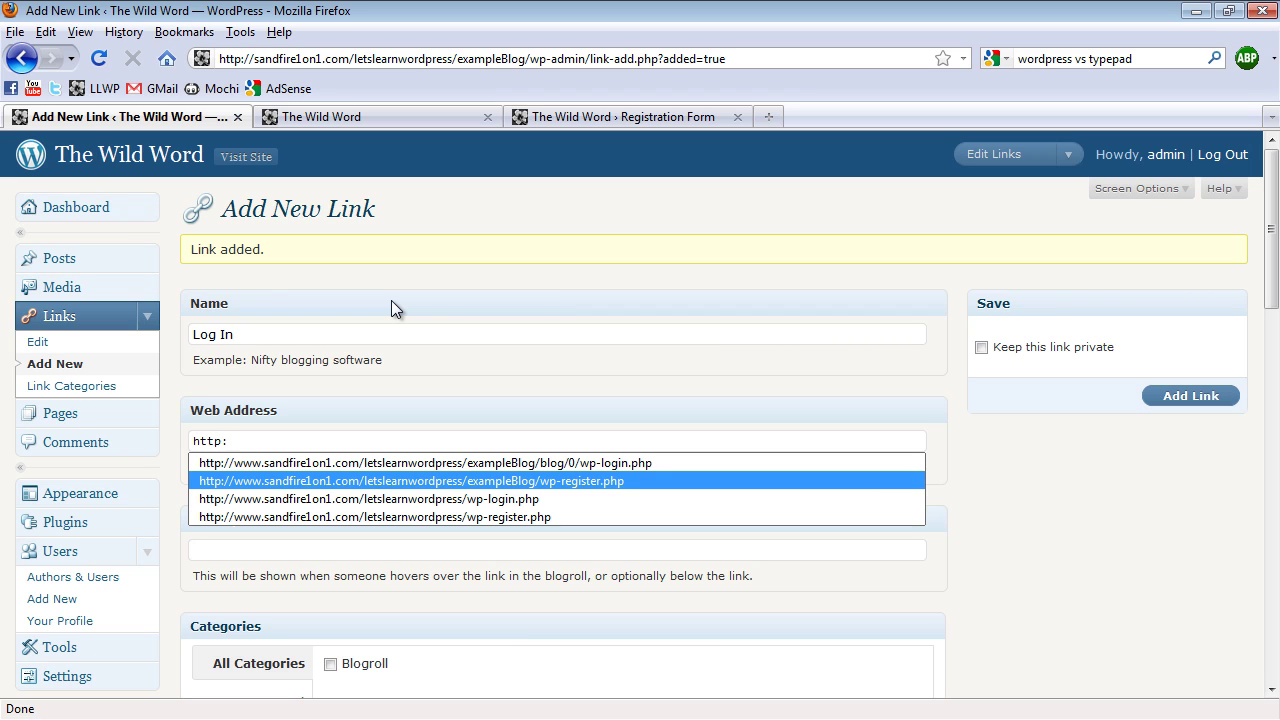
key(Up)
key(Up)
key(Down)
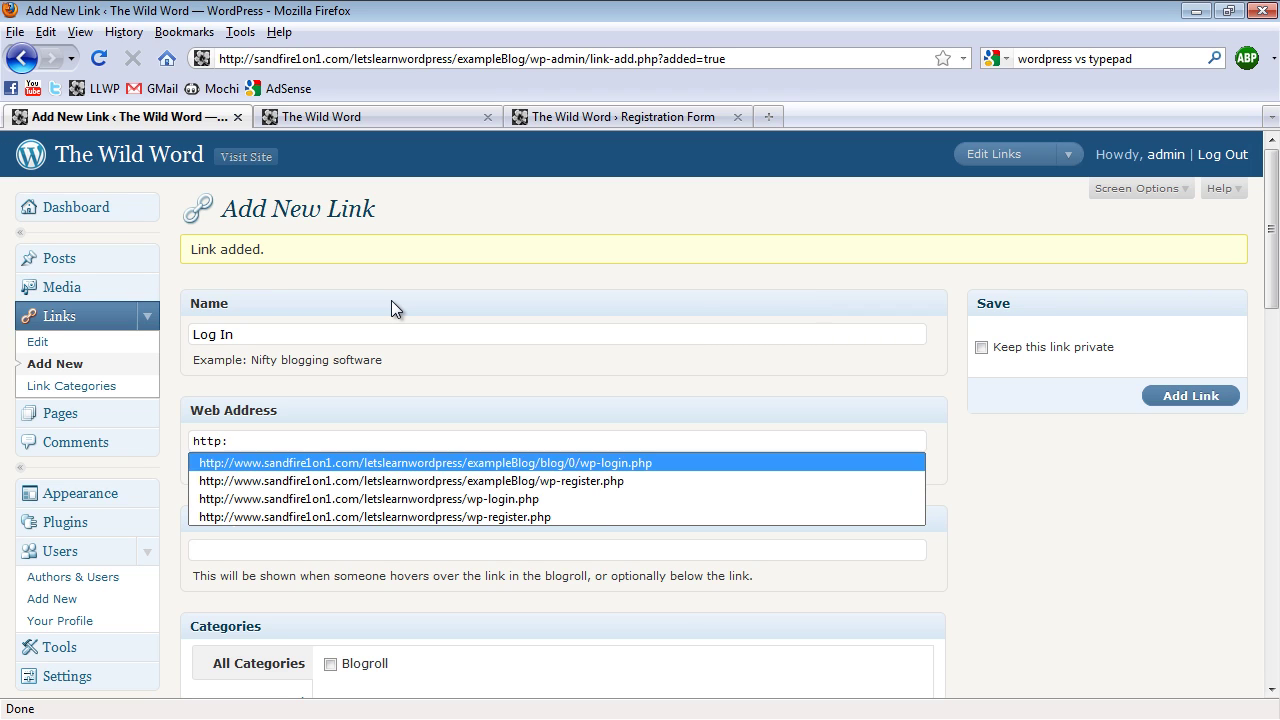
key(Down)
key(Return)
key(Left)
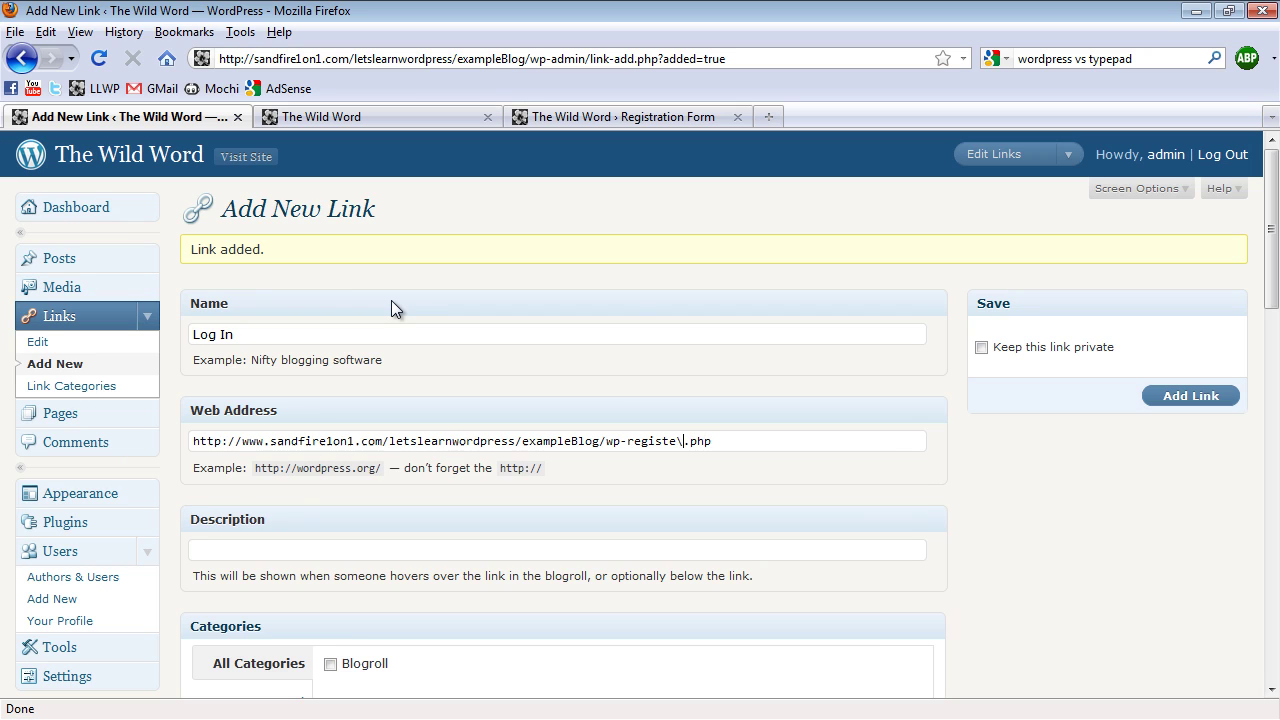
key(BackSpace)
key(BackSpace)
key(BackSpace)
key(BackSpace)
key(BackSpace)
key(BackSpace)
key(BackSpace)
key(BackSpace)
text(login)
drag(608, 441, 717, 443)
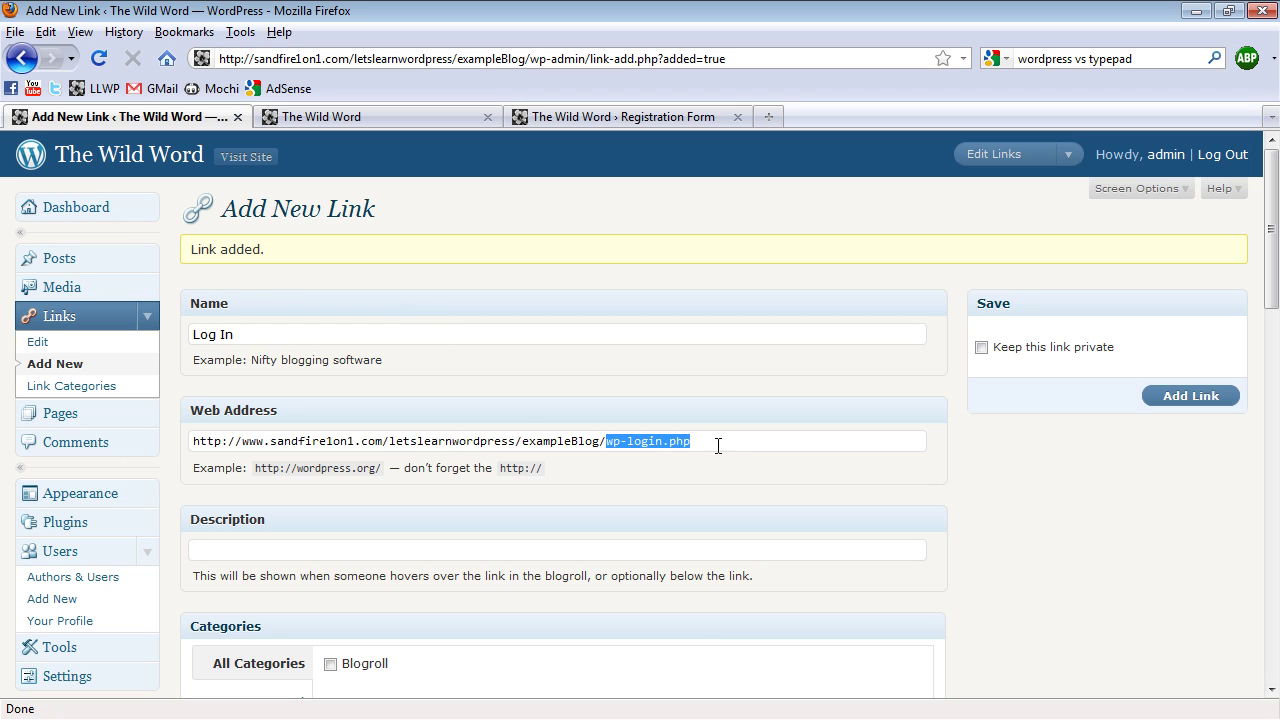
click(718, 443)
drag(604, 441, 709, 443)
Describe it as 'Click here to log into your dashboard', target _blank, and add the link
click(460, 550)
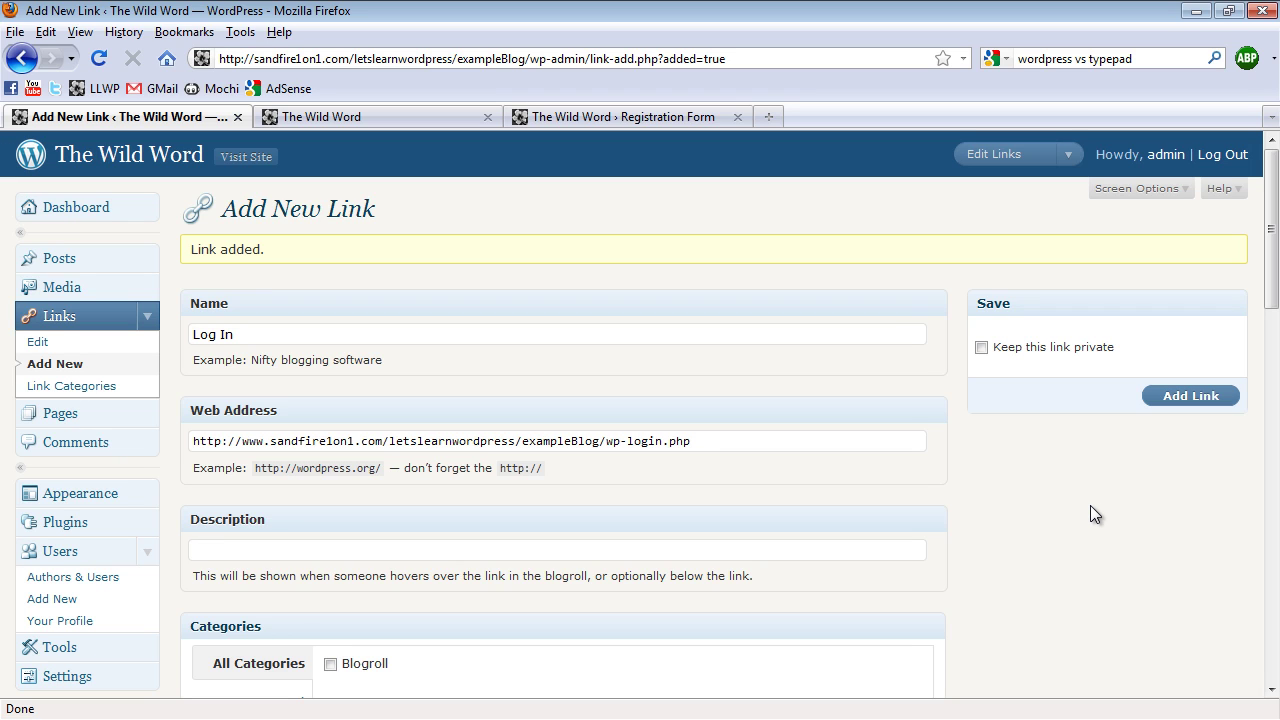
text(Click here to)
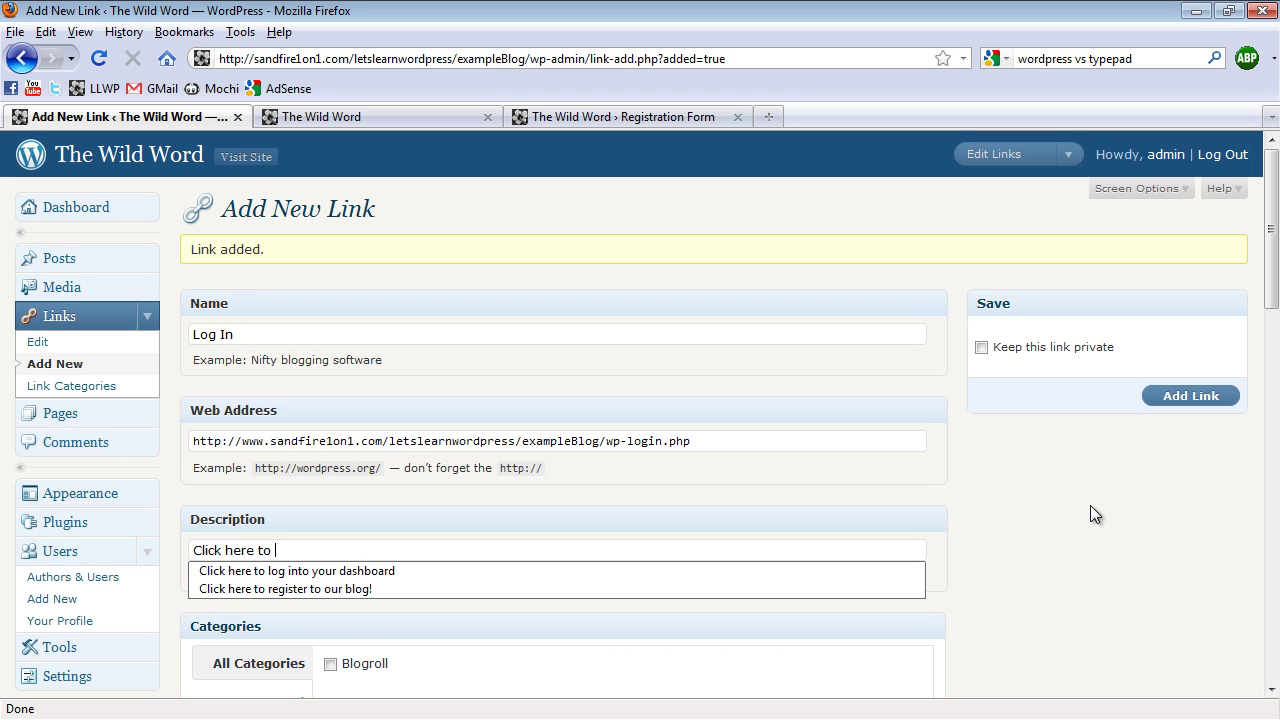
key(Down)
key(Return)
scroll(826, 502, down, 2)
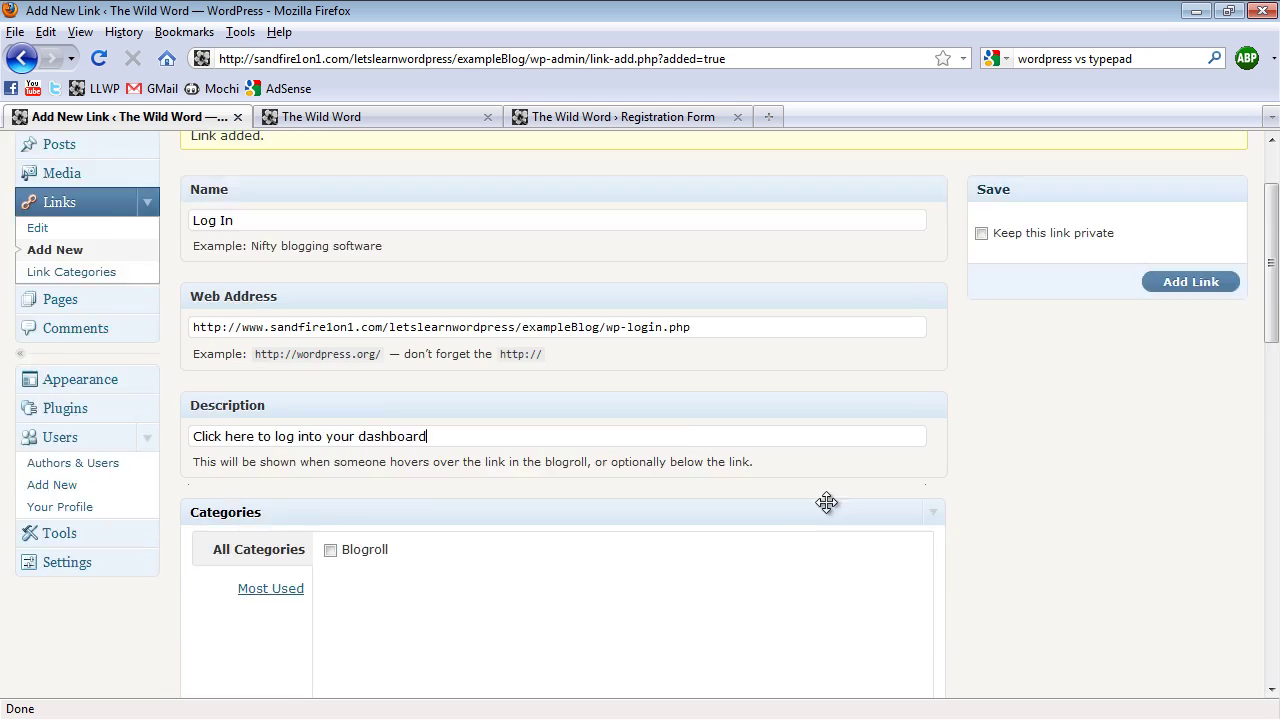
scroll(826, 502, down, 4)
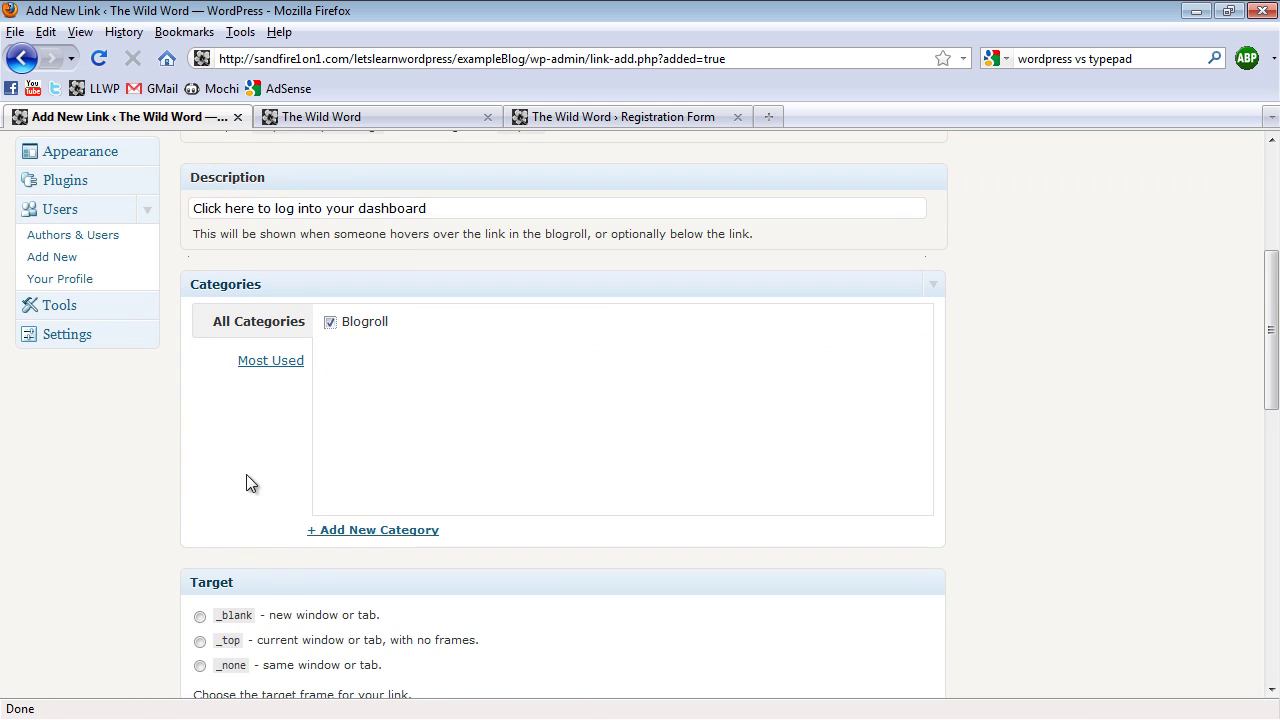
click(200, 616)
scroll(1092, 410, up, 6)
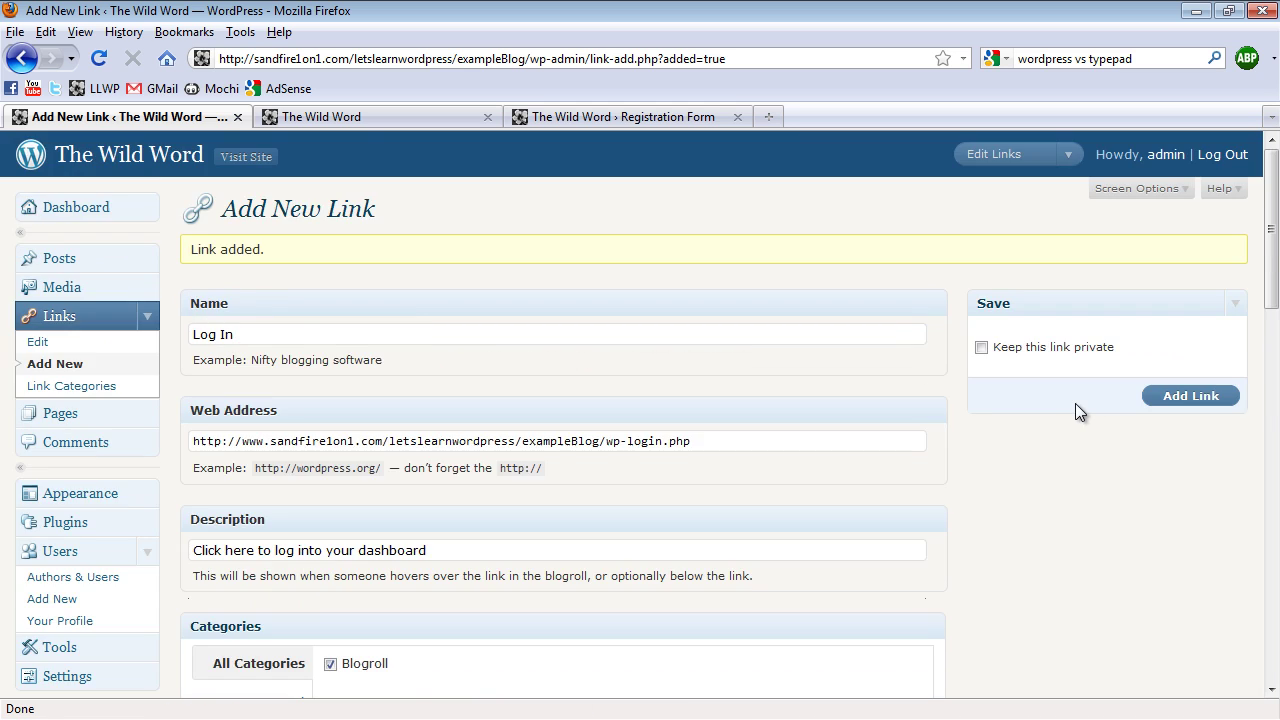
click(1188, 398)
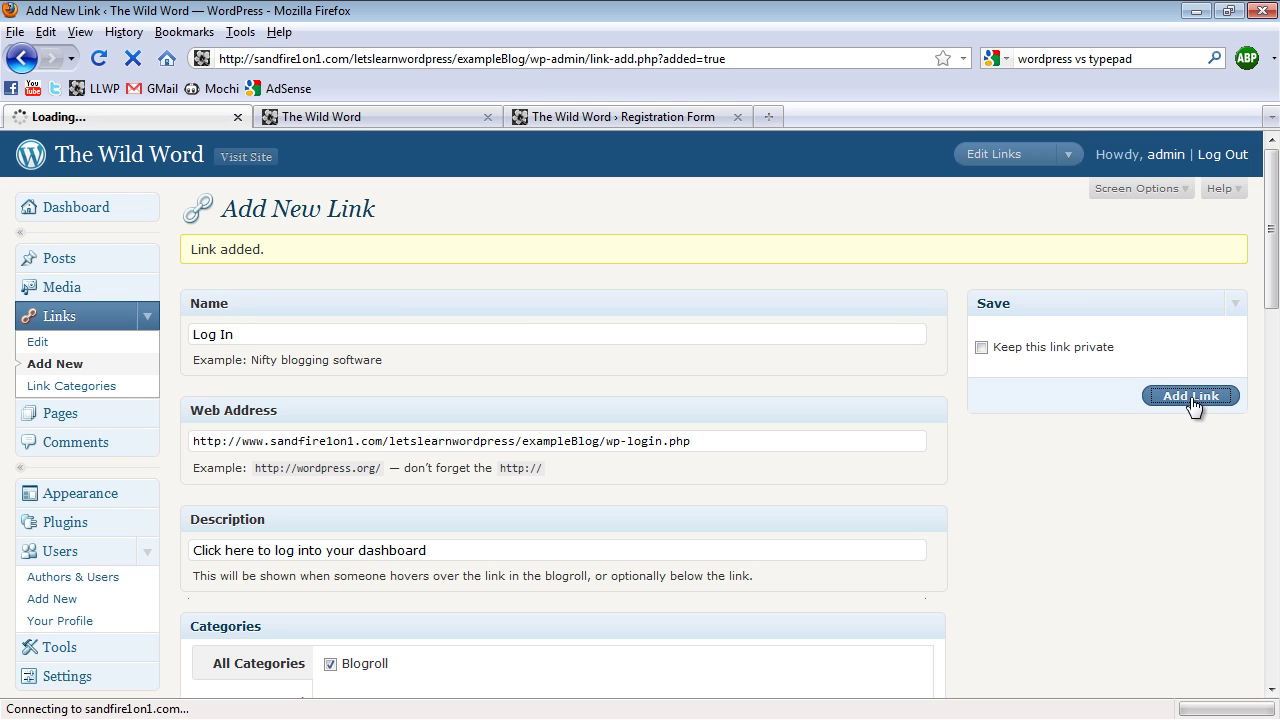
Refresh the blog, follow its new Log In link, and close the registration tab
click(350, 123)
key(F5)
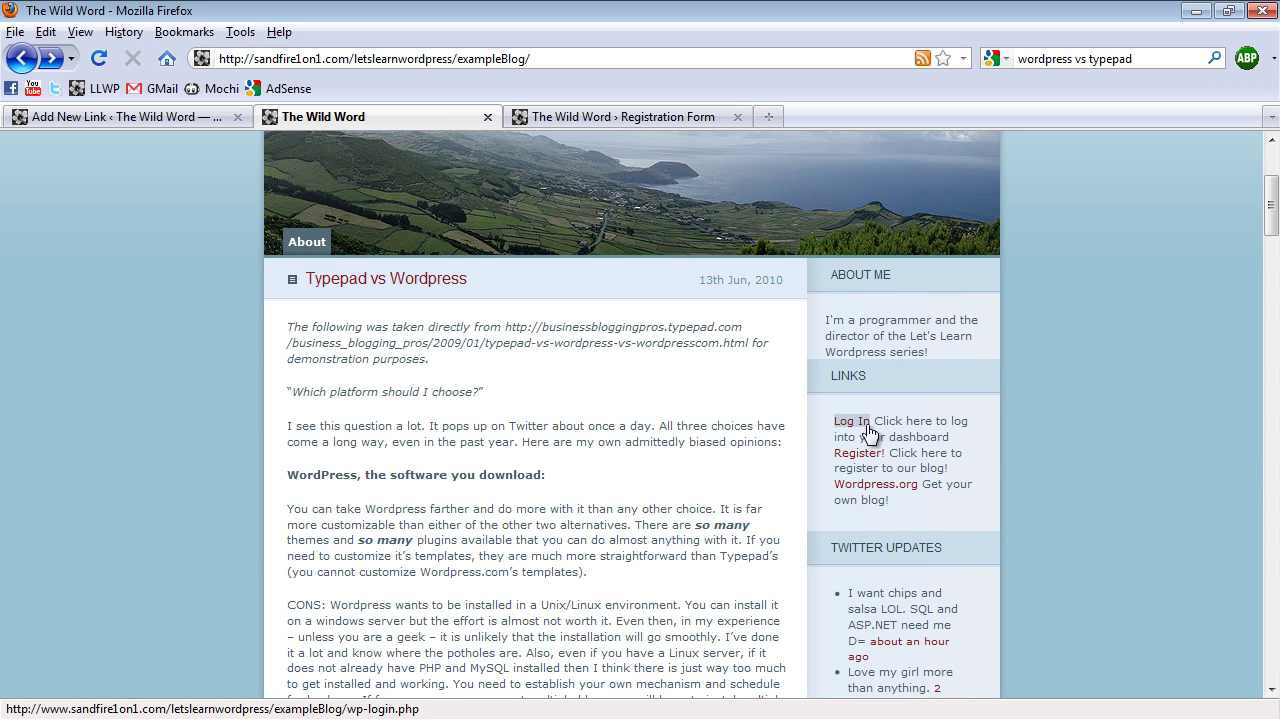
click(852, 421)
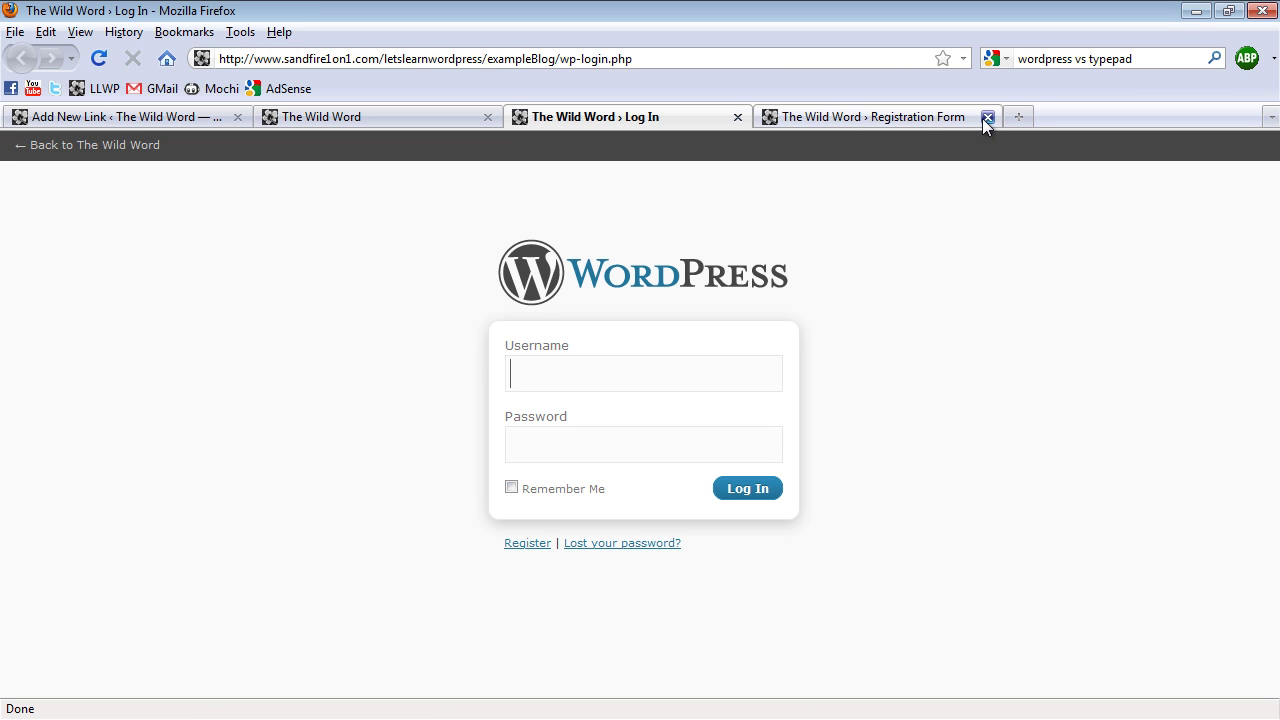
click(987, 117)
Sign in with the new subscriber's username and password
click(628, 377)
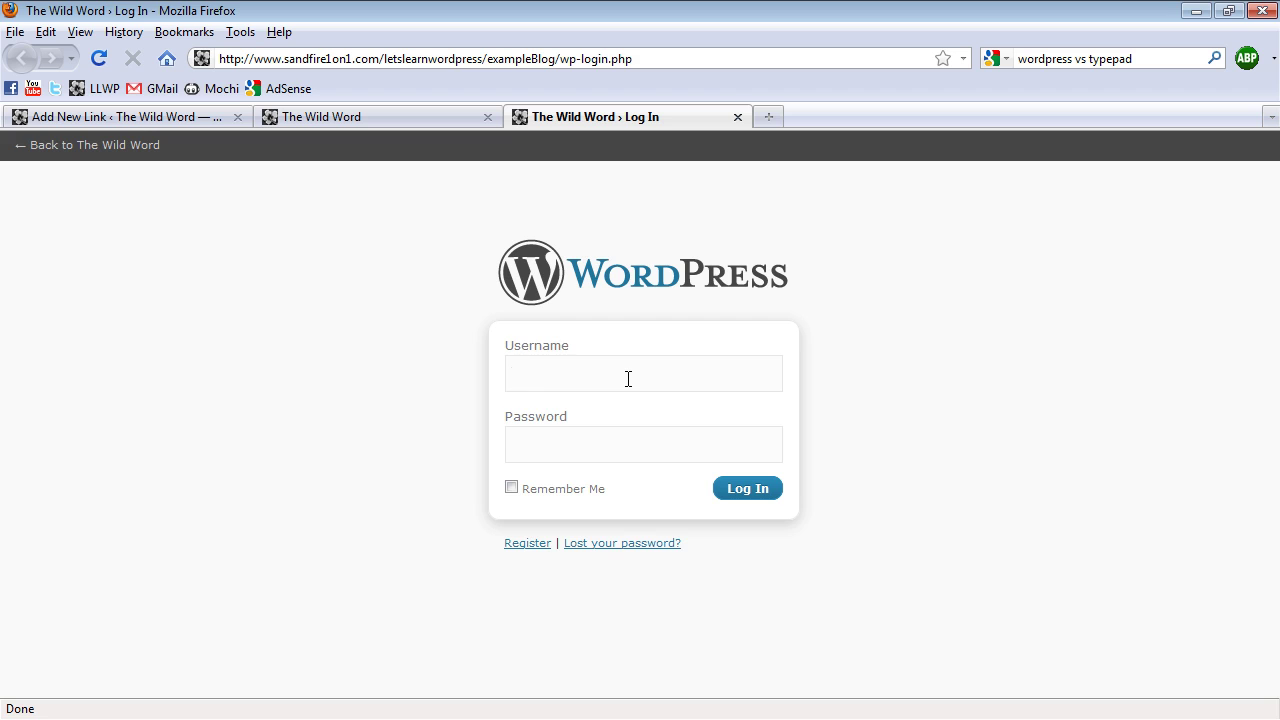
text(theNewGuy)
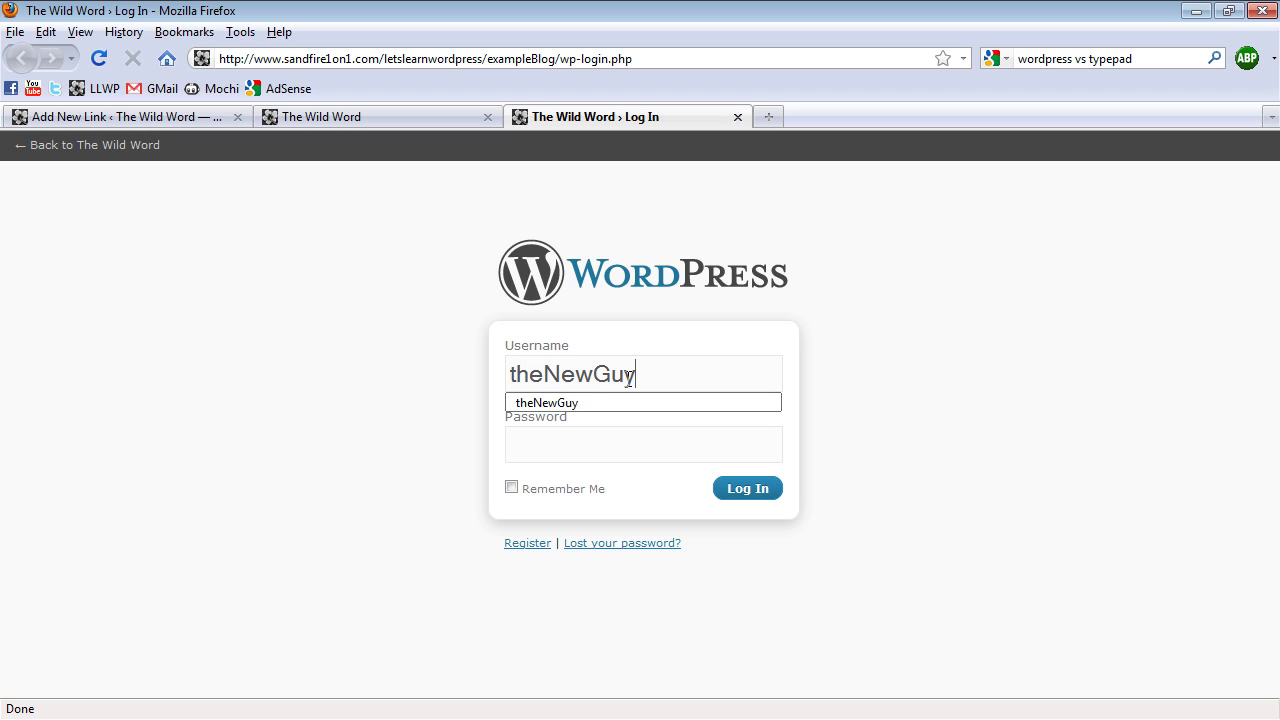
key(Tab)
text(******)
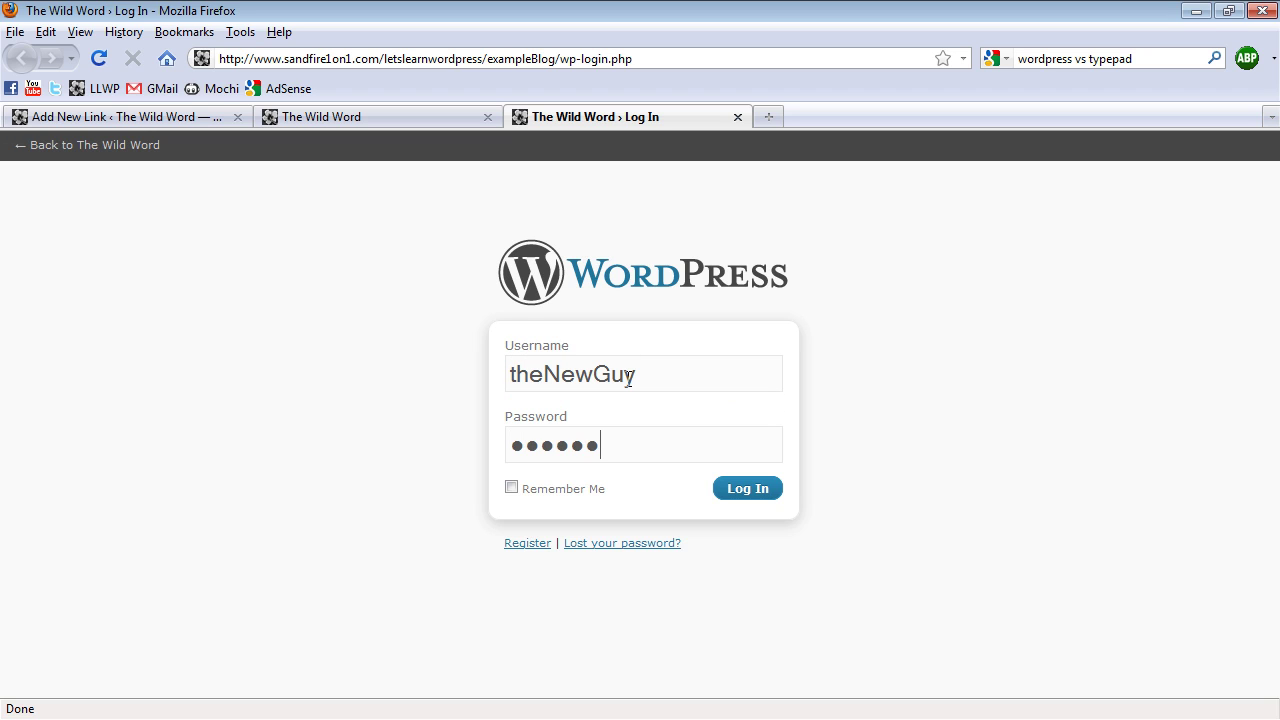
key(Return)
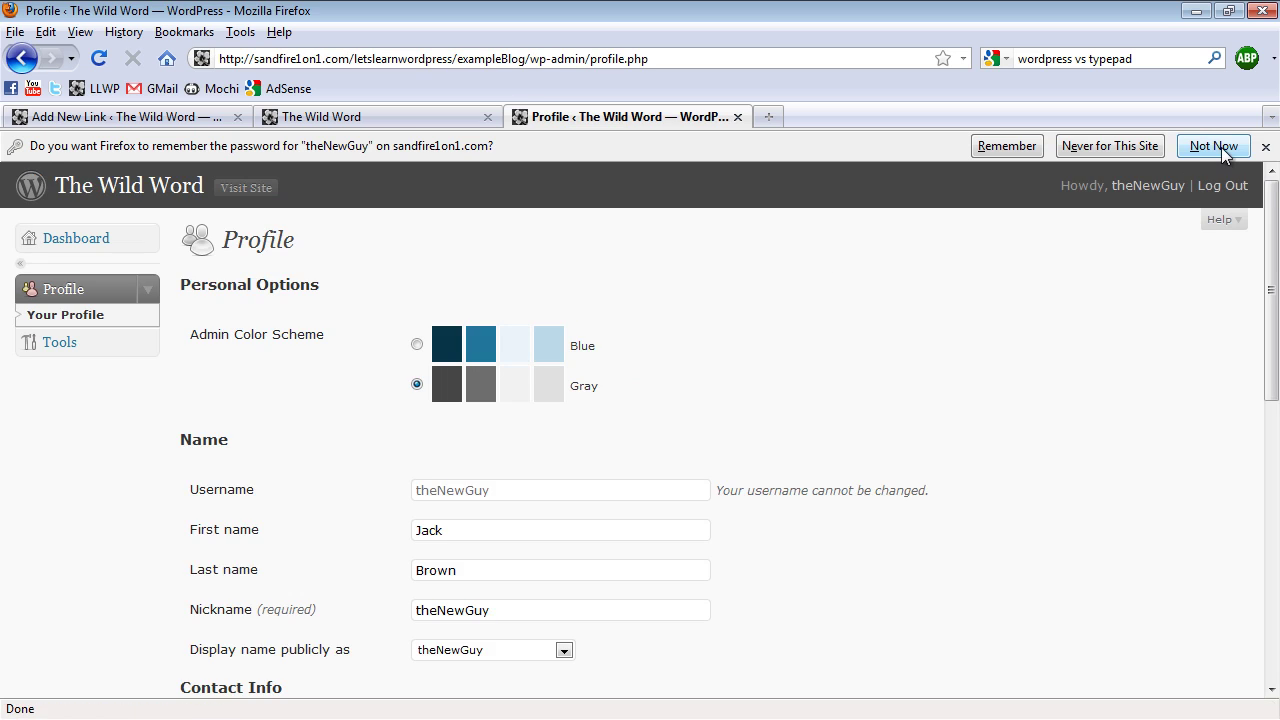
Decline Firefox's password saving, expand Tools, and scroll through the subscriber's Profile page
click(1222, 146)
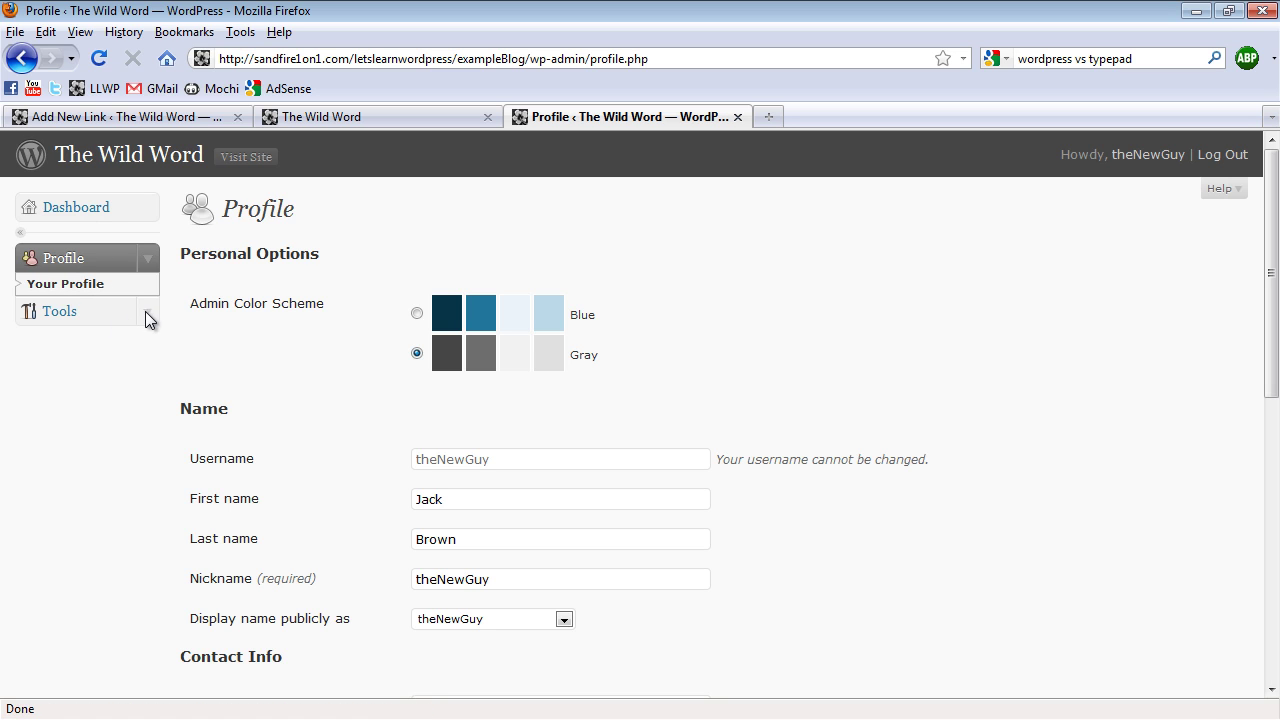
click(148, 314)
scroll(800, 360, down, 4)
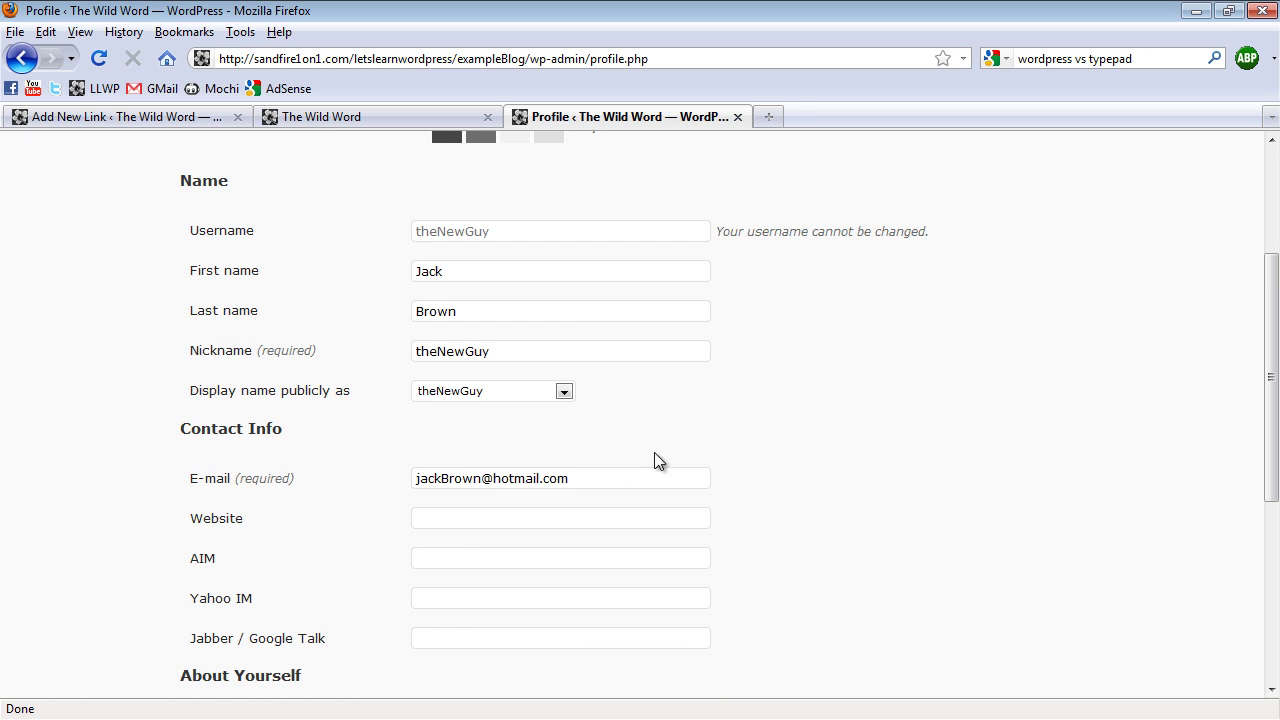
scroll(430, 522, down, 6)
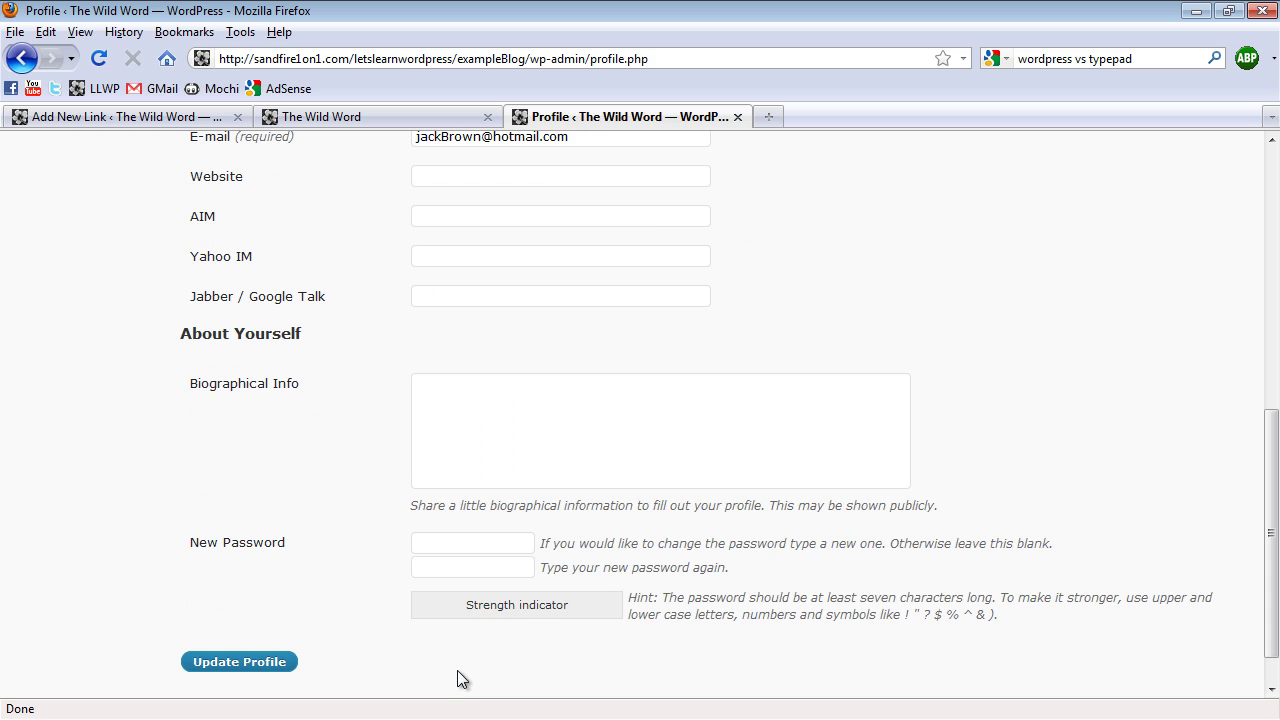
scroll(457, 670, up, 10)
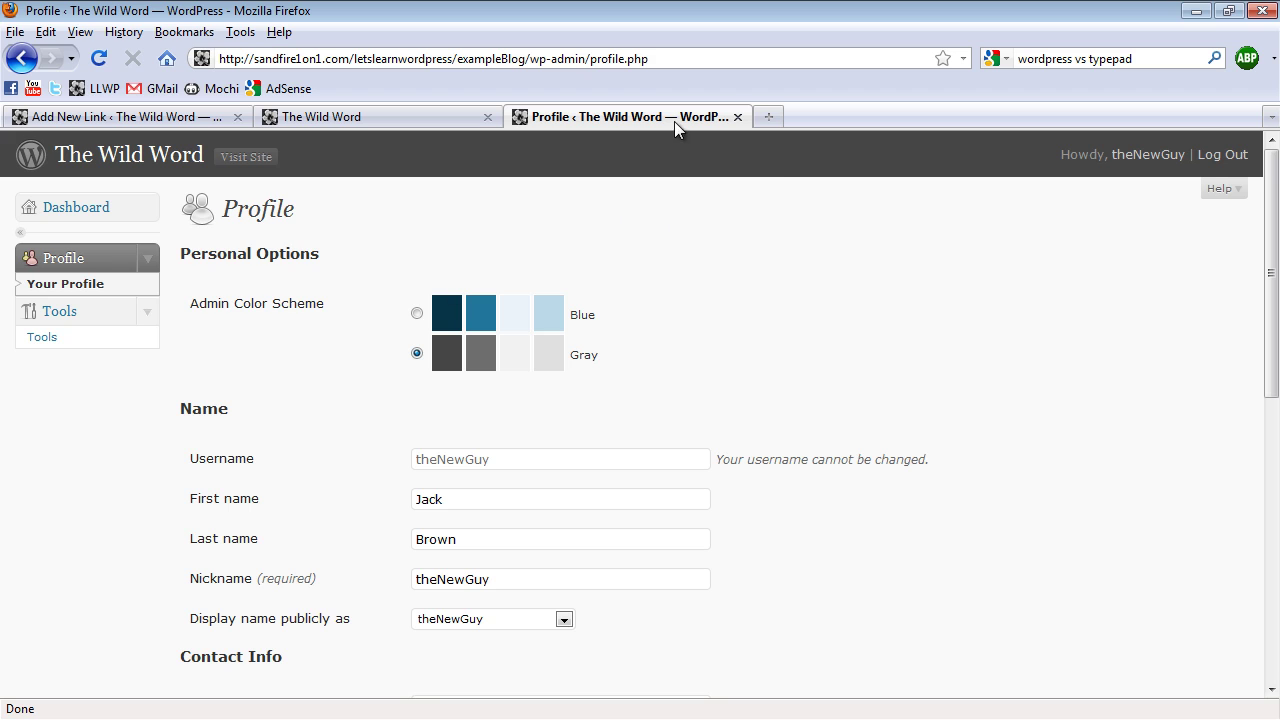
Log the subscriber out, close that tab, and go back to the Add New Link page
click(1234, 160)
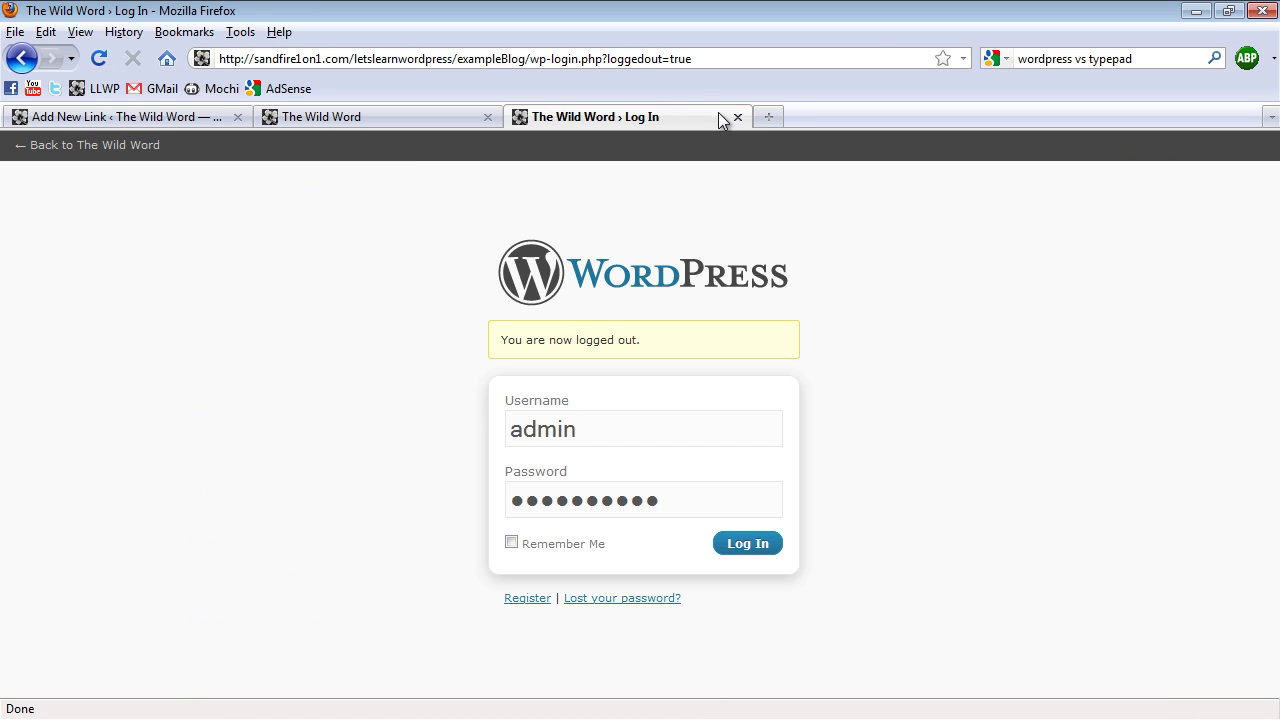
click(738, 117)
click(76, 120)
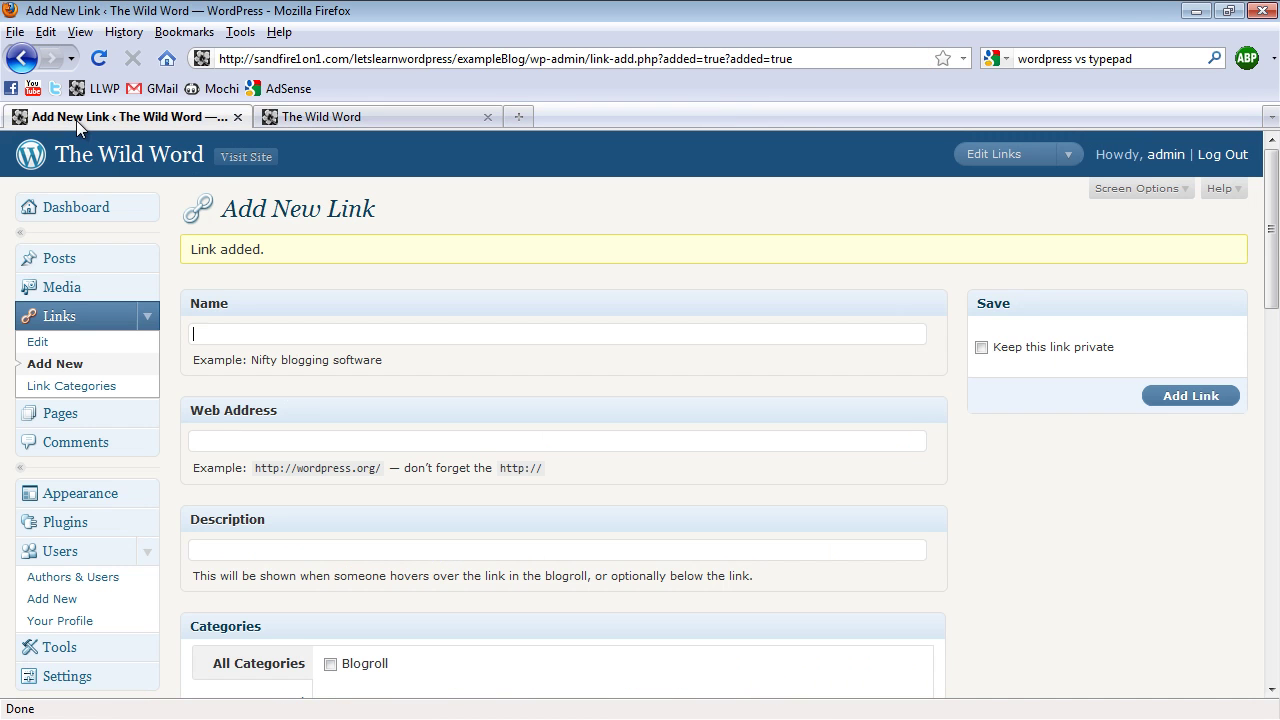
scroll(180, 470, down, 2)
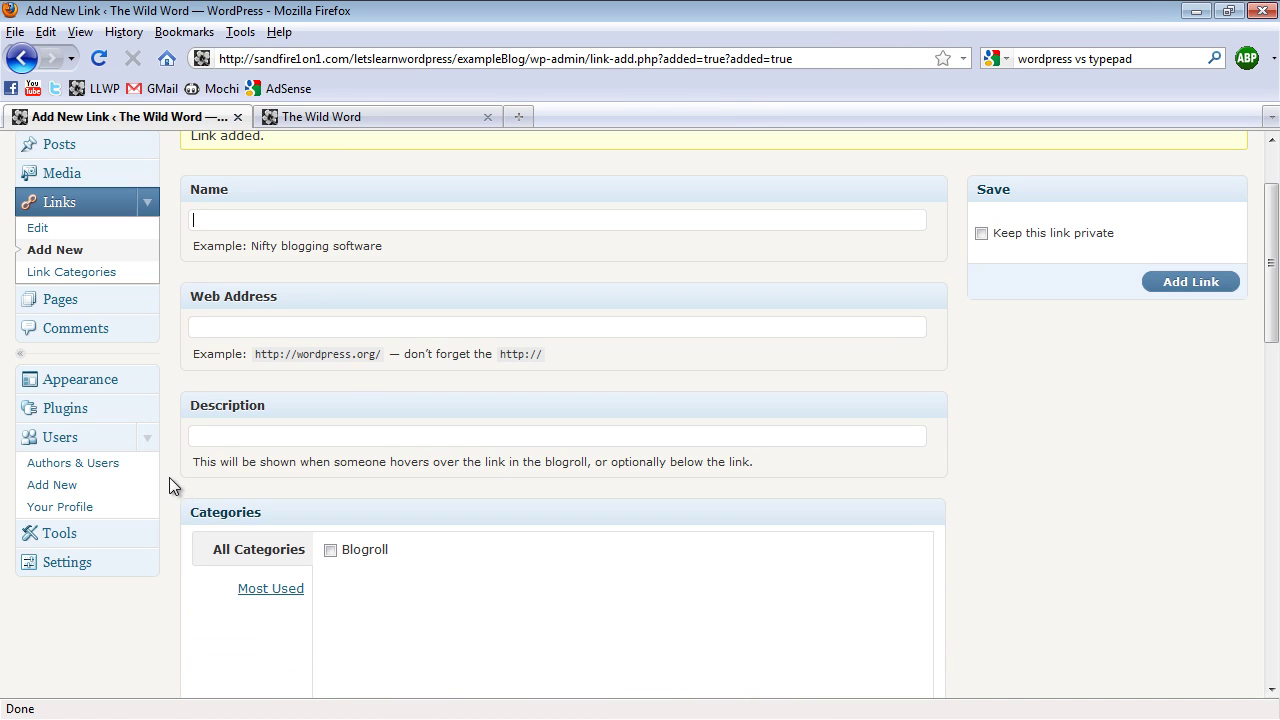